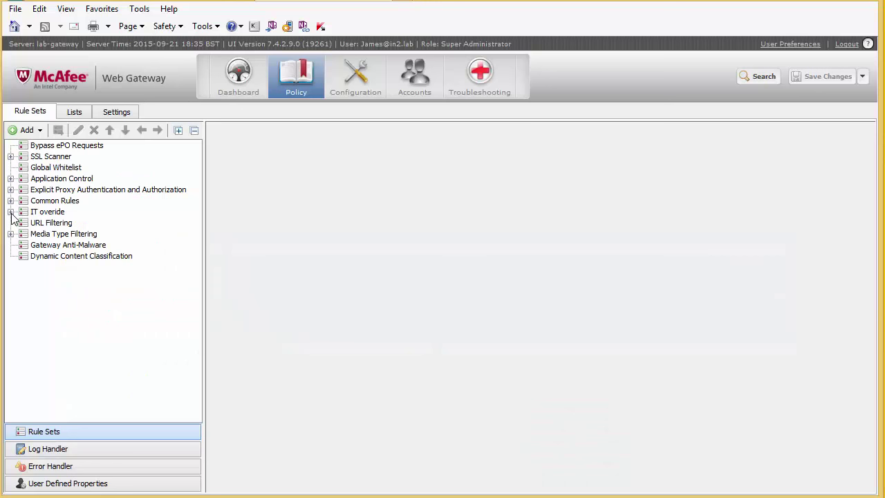
Expand IT overide and show the URL Filtering rule set's rules.
left_click(10, 213)
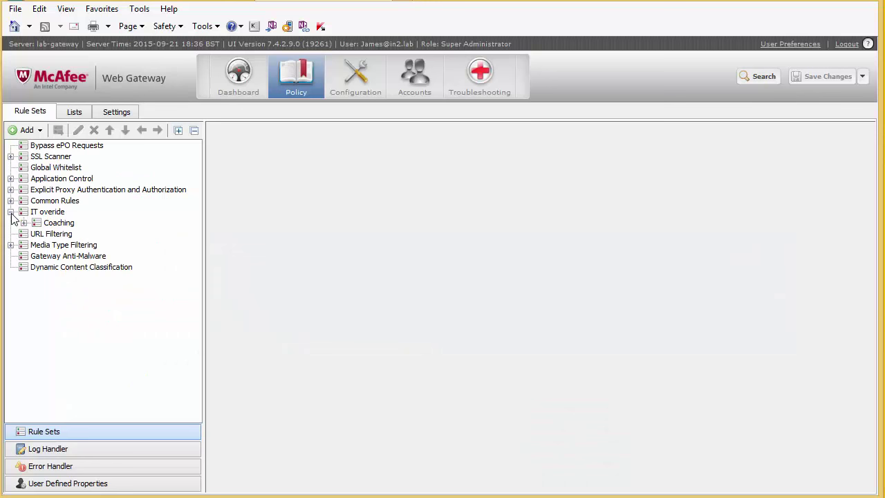
left_click(55, 235)
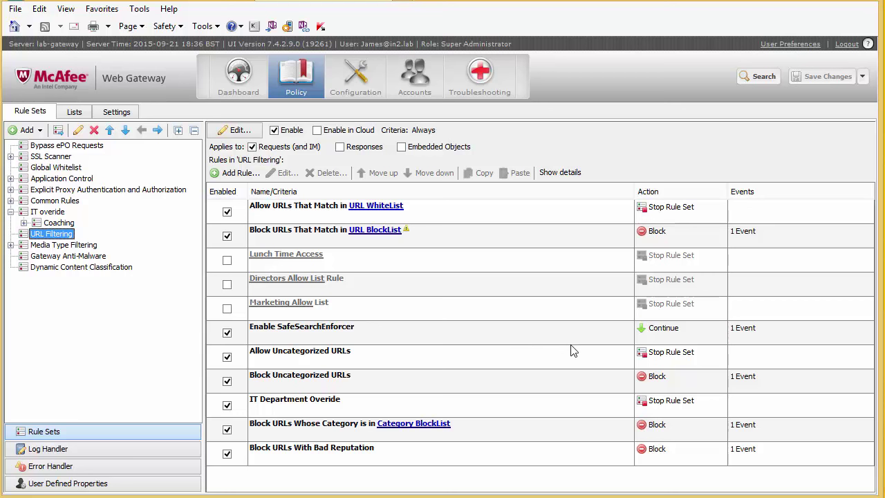
left_click(661, 423)
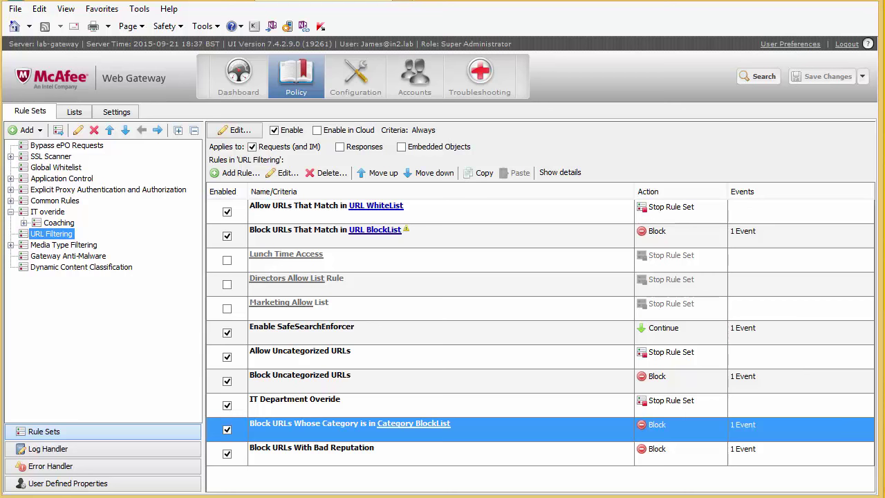
double_click(486, 427)
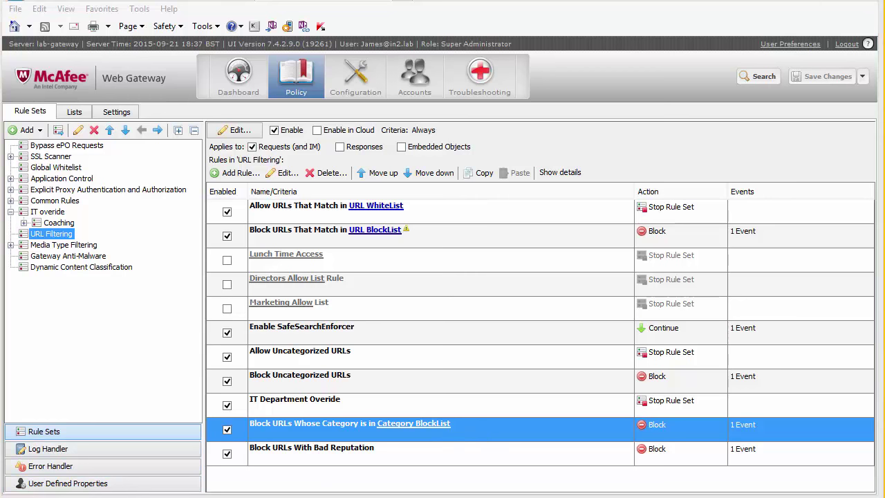
left_click(147, 199)
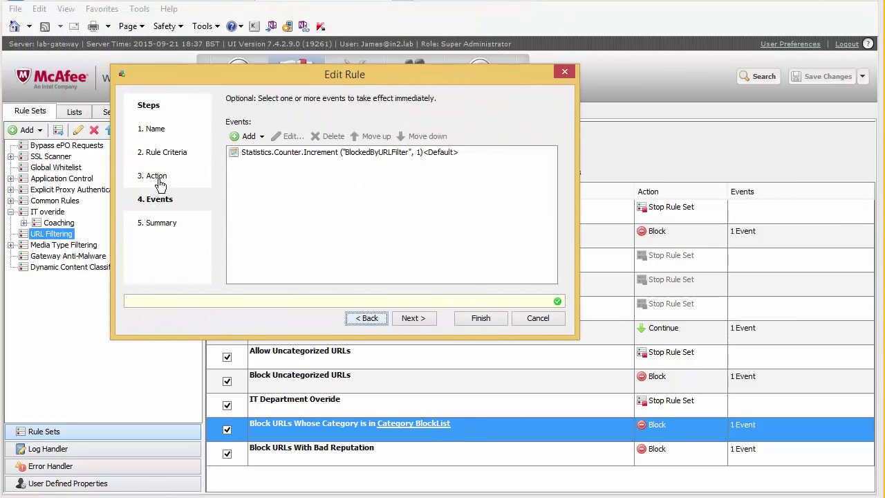
left_click(157, 179)
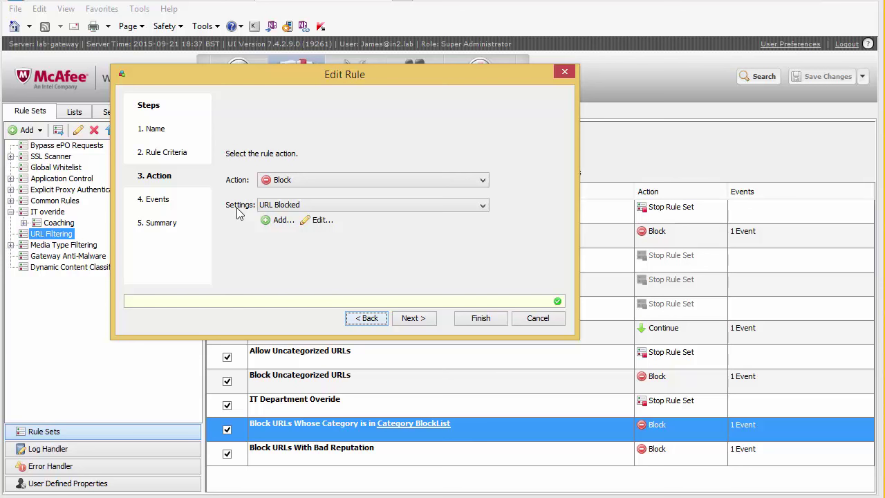
left_click(329, 204)
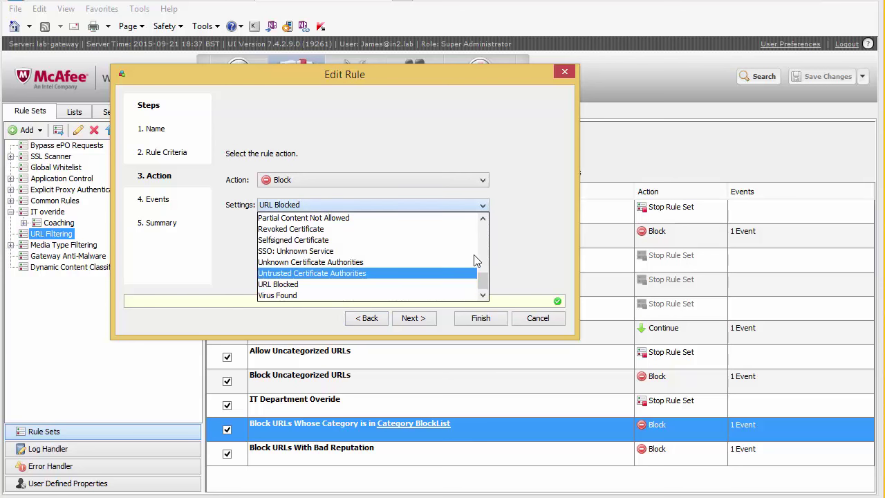
left_click(300, 286)
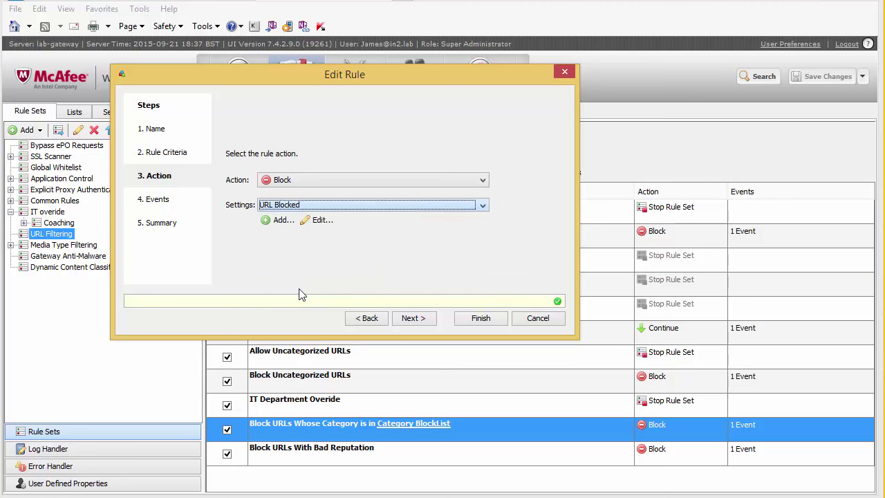
left_click(530, 319)
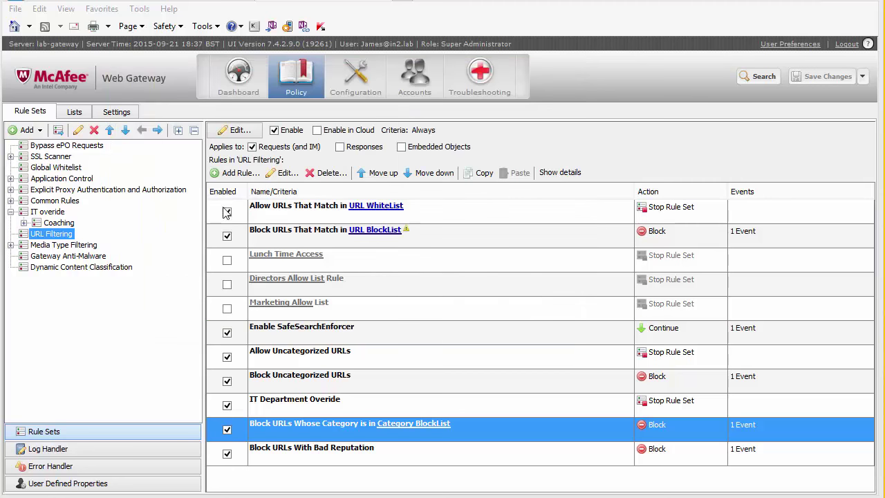
Switch to the Settings tree and collapse its expanded branches, including Redirect.
left_click(112, 113)
left_click(23, 169)
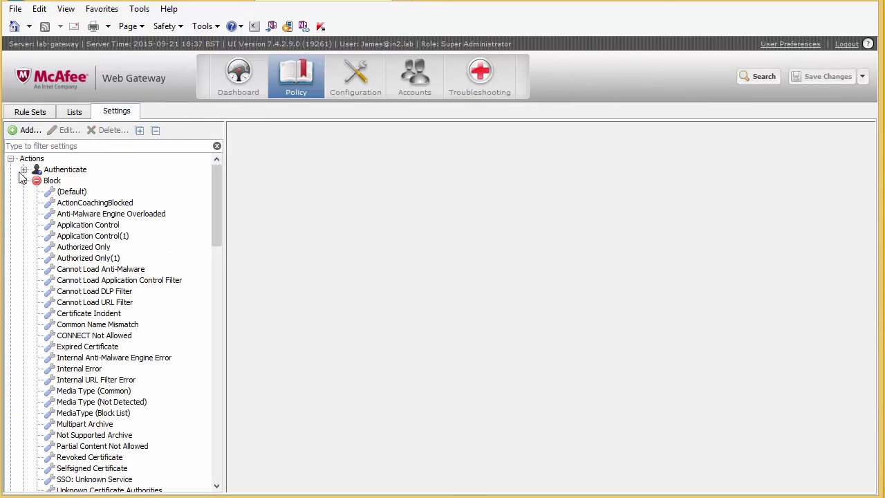
left_click(24, 181)
left_click(10, 225)
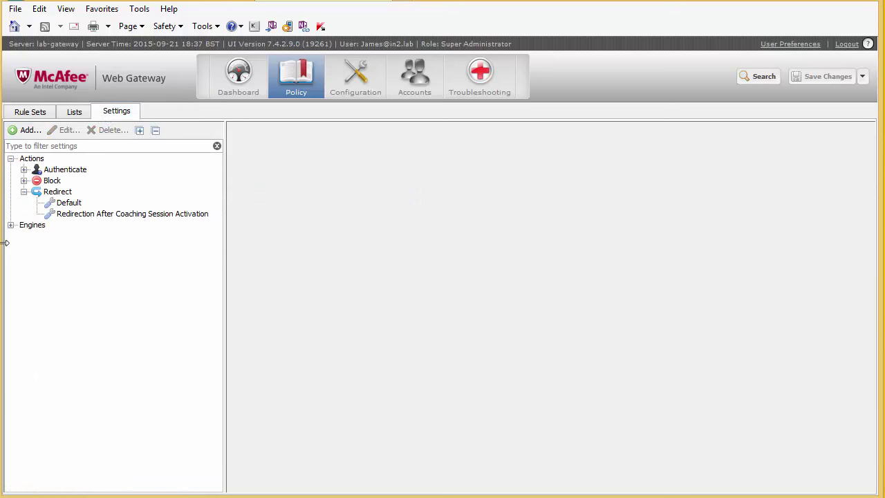
left_click(24, 192)
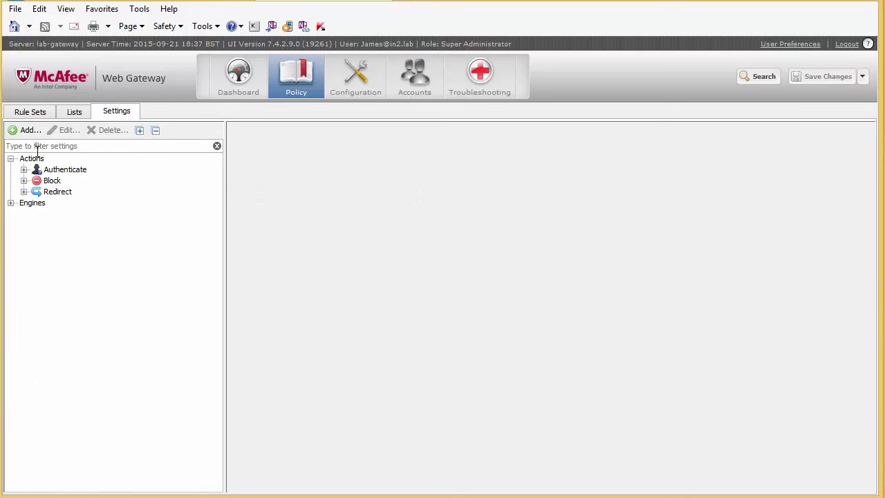
Expand Block actions and select URL Blocked, showing reason ID 10 and 'Blocked by URL filtering'.
double_click(49, 181)
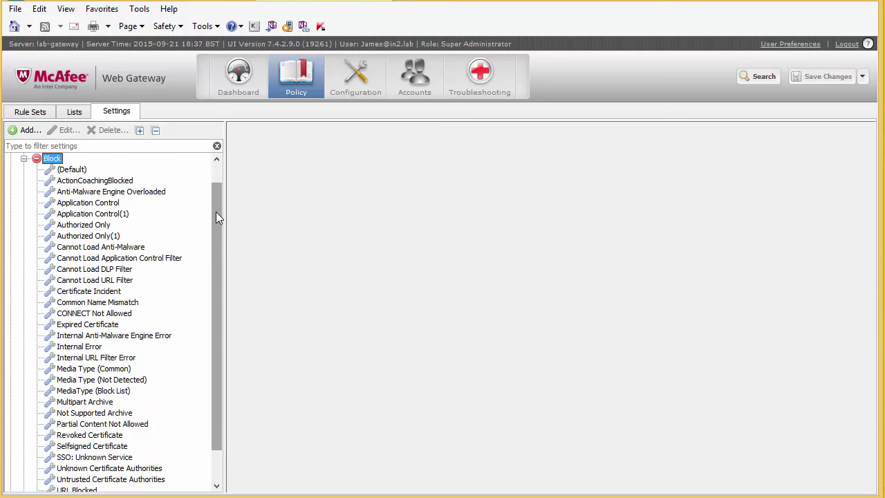
left_click_drag(218, 223, 217, 250)
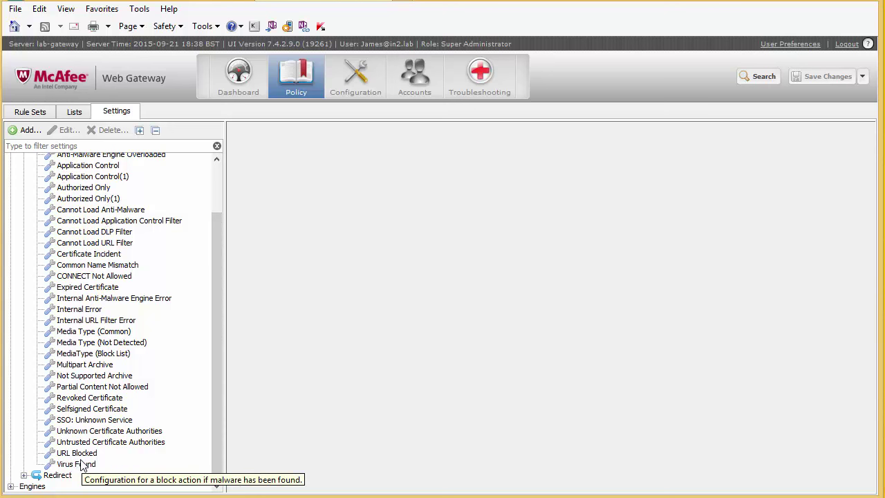
left_click(77, 454)
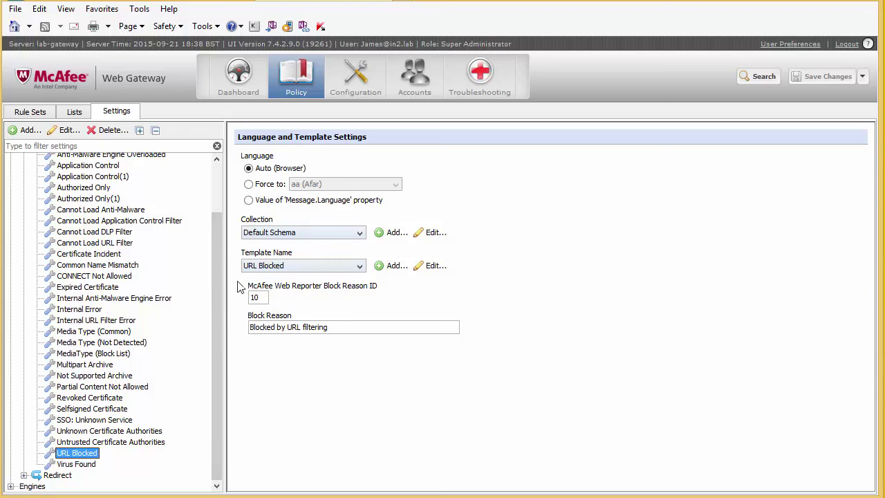
left_click(351, 331)
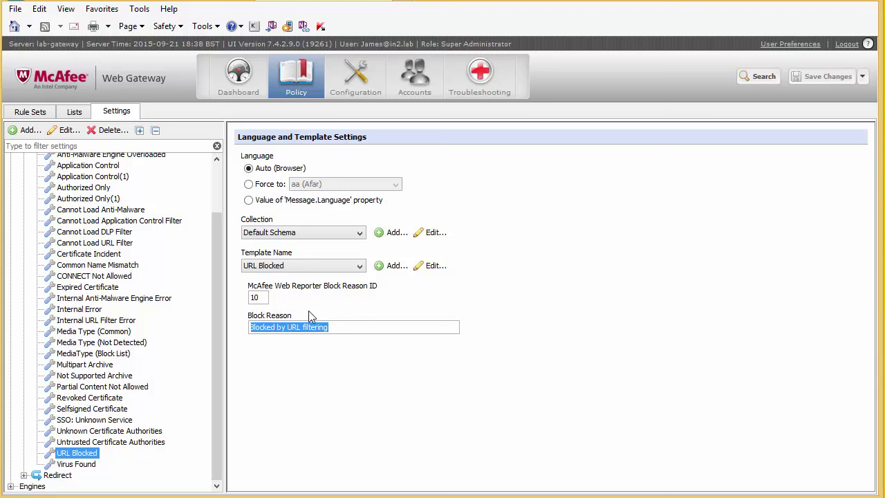
left_click(531, 311)
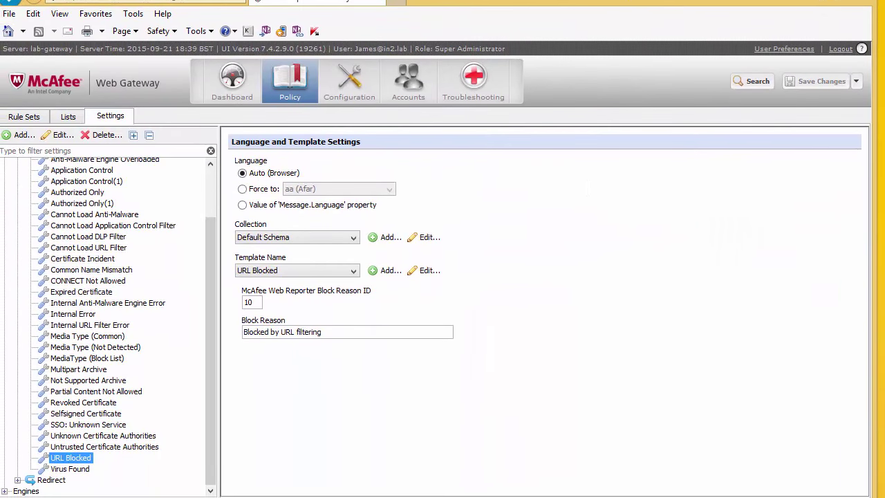
Add a new setting under the Block actions to open its empty settings form.
left_click_drag(211, 218, 213, 181)
left_click(17, 185)
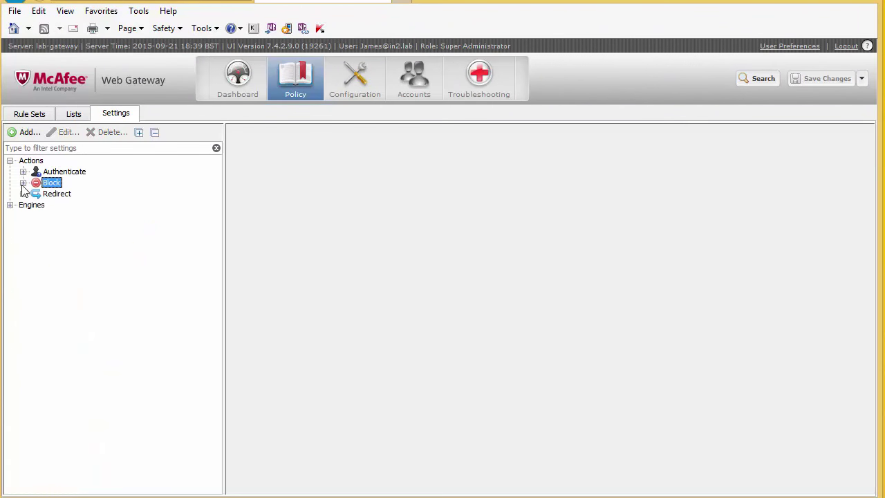
left_click(23, 183)
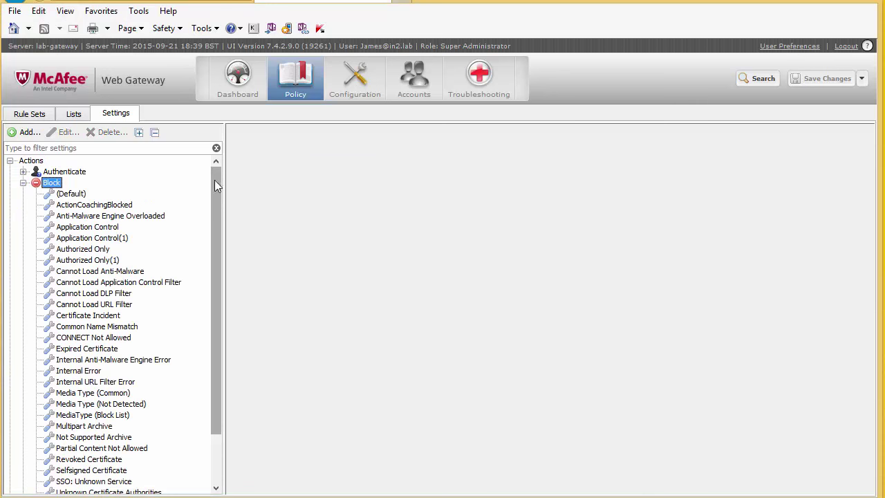
right_click(53, 182)
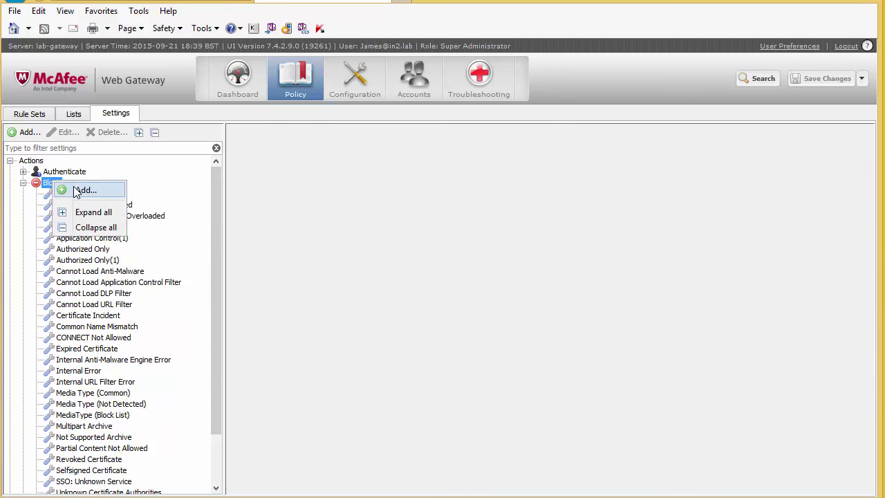
left_click(83, 191)
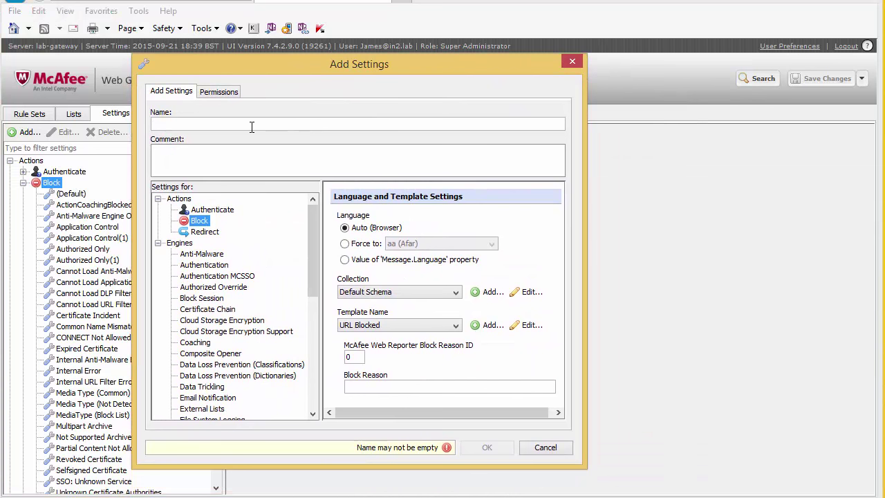
Name the new Block setting 'Custom URL Block Page'.
type("Cusatom")
key("BackSpace")
key("BackSpace")
key("BackSpace")
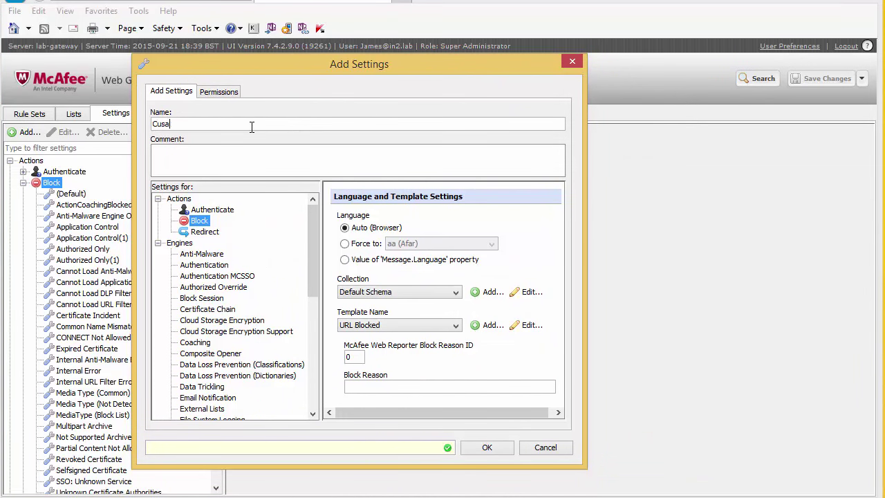
type("m URL Block Page")
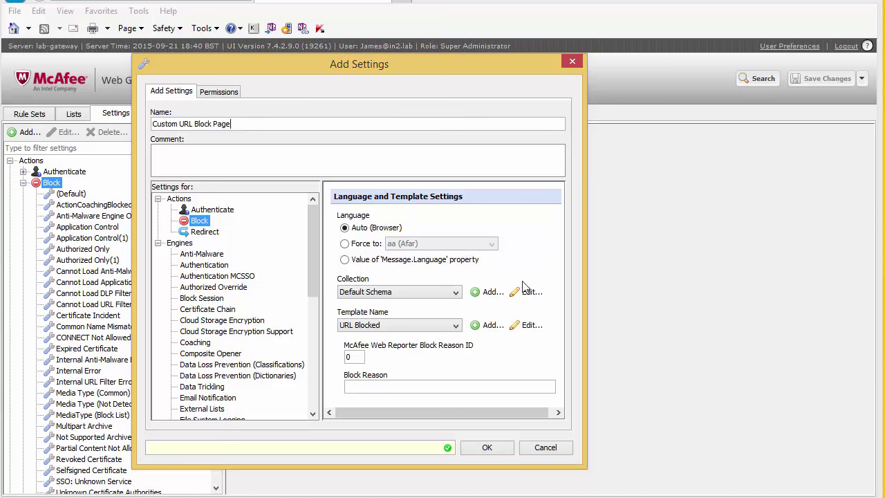
Paste 'Custom URL Block Page' into Block Reason and set Block Reason ID to 10.
left_click_drag(585, 468, 713, 472)
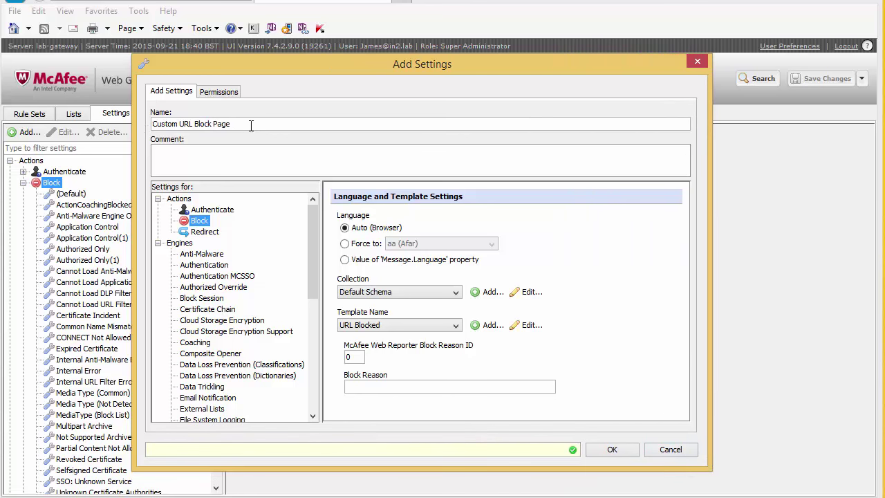
triple_click(147, 123)
key("ctrl+c")
left_click(415, 387)
key("ctrl+v")
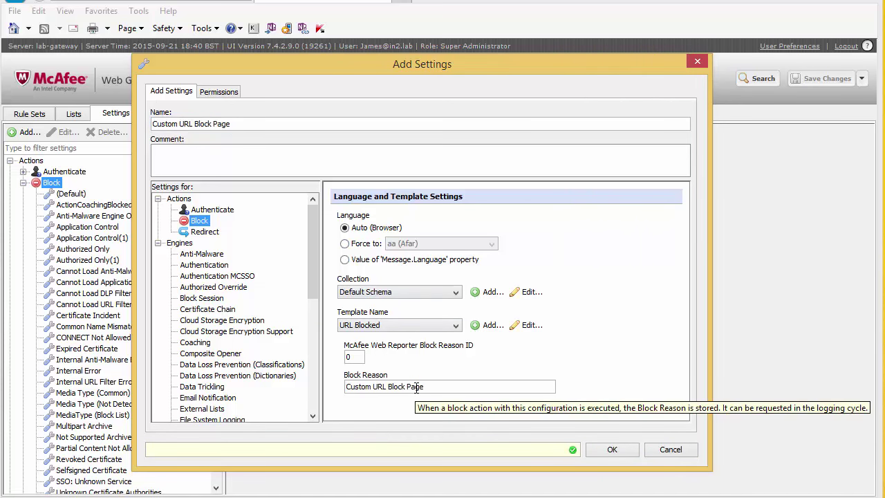
left_click_drag(350, 357, 326, 360)
type("10")
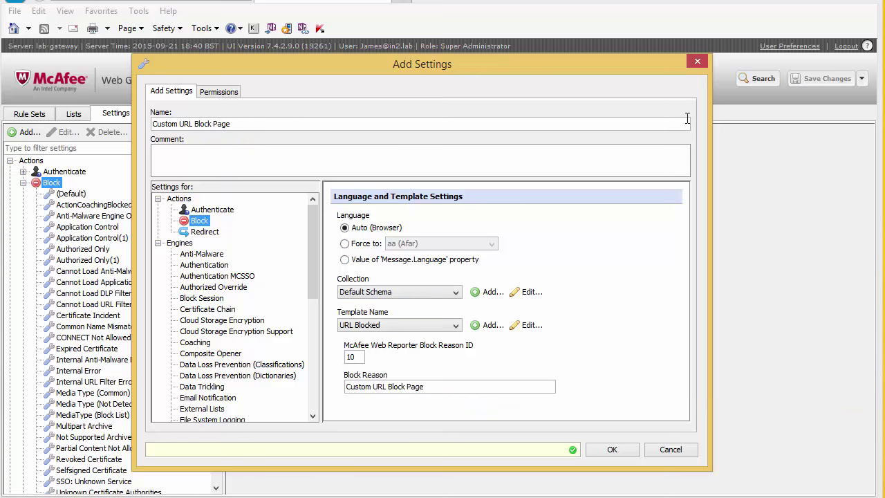
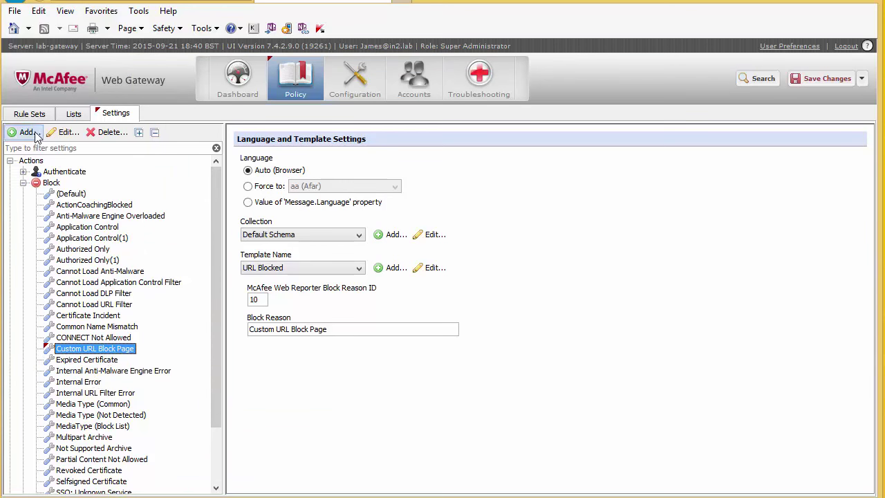
Show the URL Filtering rules in the Rule Sets view.
left_click(31, 114)
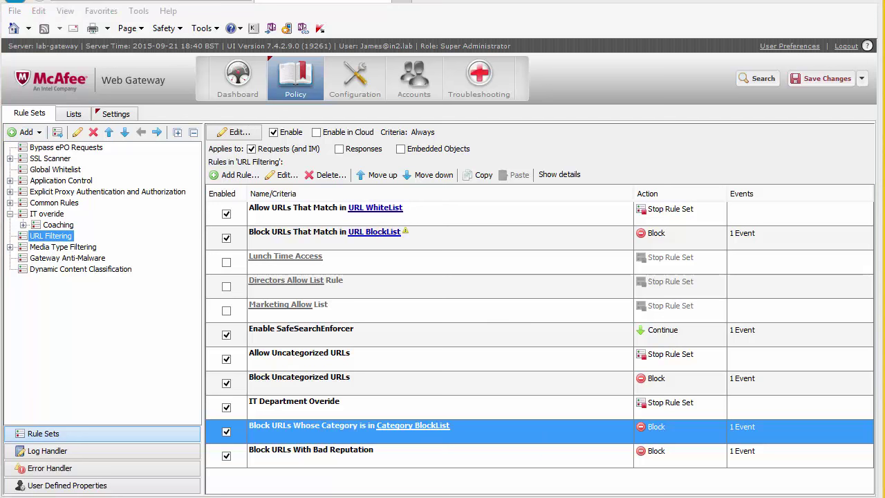
Switch the 'Block URLs Whose Category is in Category BlockList' rule's action to Custom URL Block Page, then save.
left_click(282, 175)
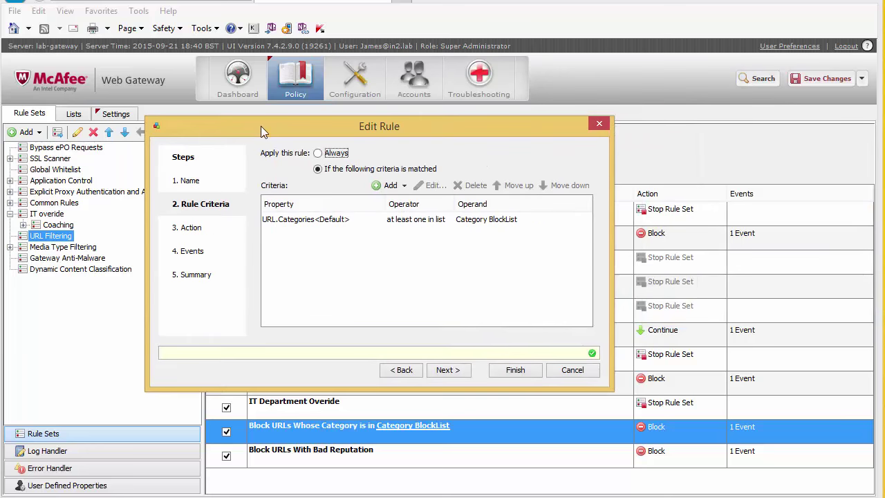
left_click(184, 226)
left_click(379, 257)
scroll(423, 294, "up", 10)
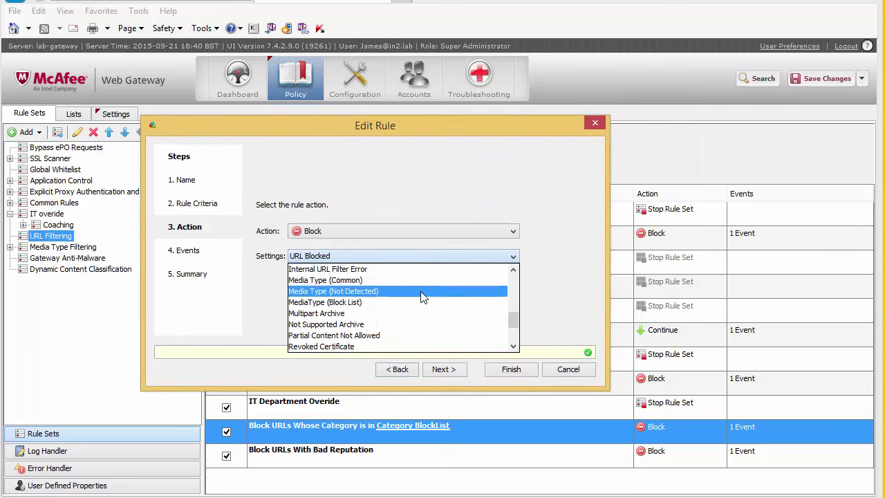
scroll(424, 298, "down", 3)
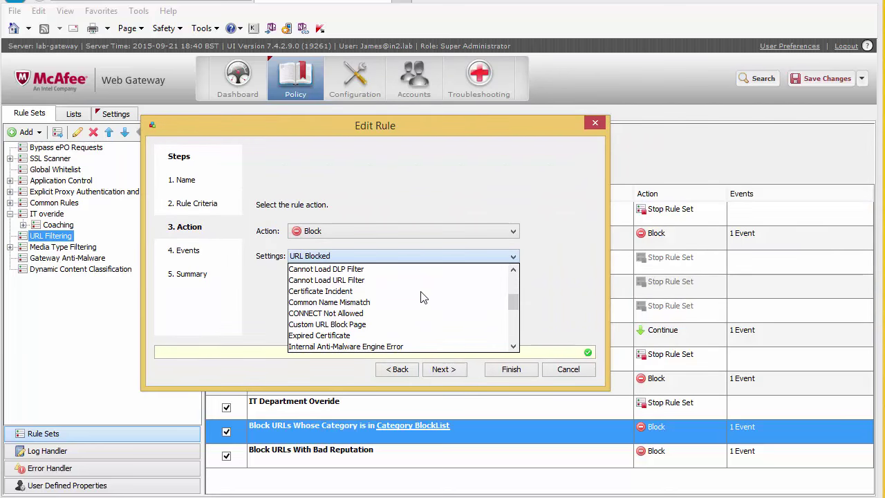
left_click(320, 324)
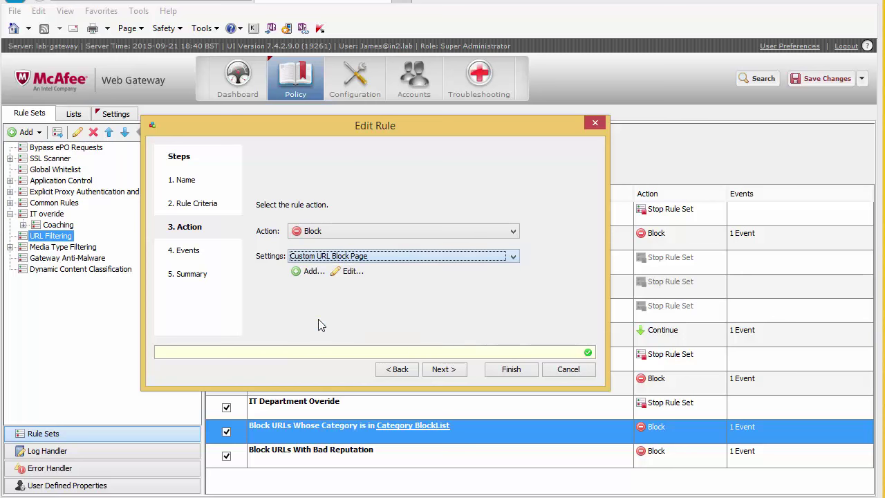
left_click(511, 369)
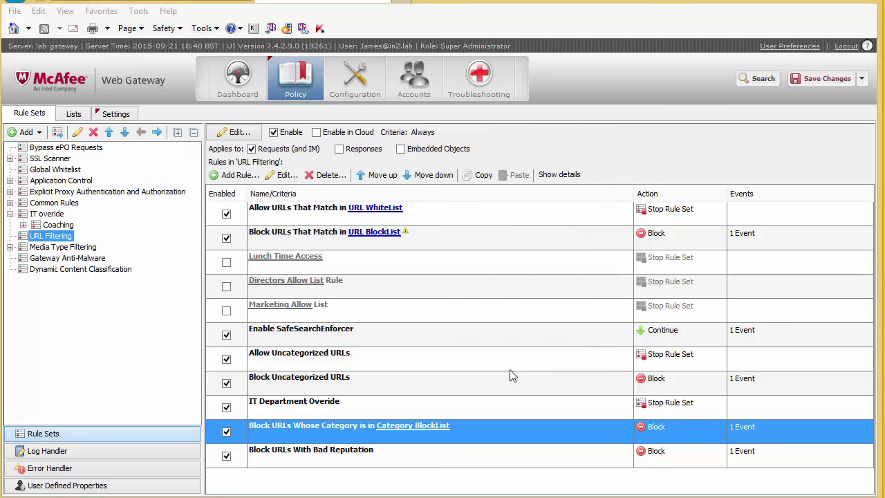
left_click(826, 79)
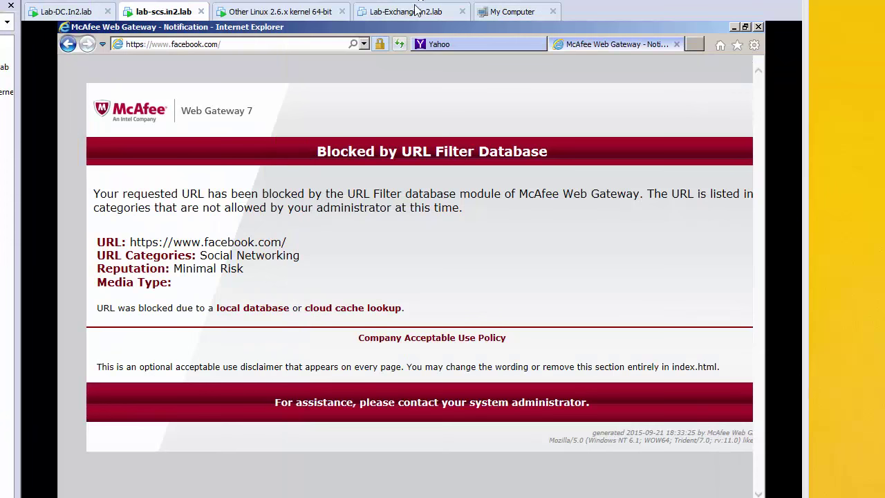
Reload facebook.com to confirm it is blocked, then go back to the Custom URL Block Page settings.
left_click(400, 45)
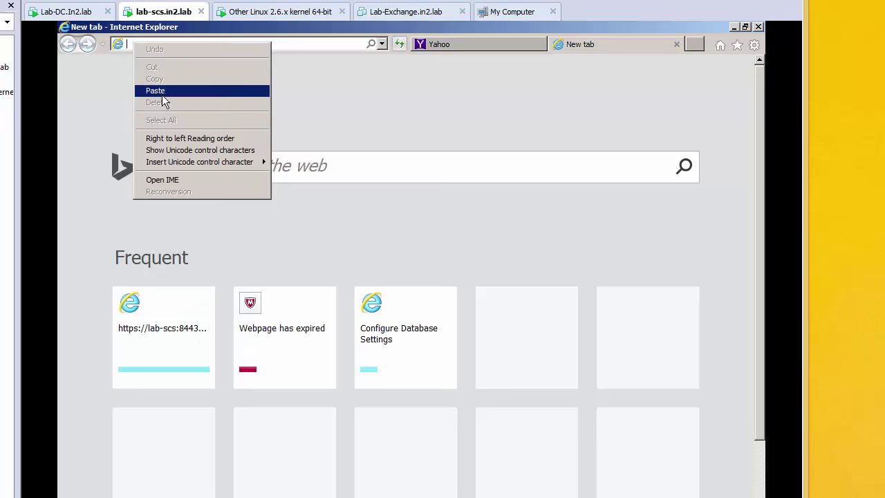
left_click(158, 90)
key("Return")
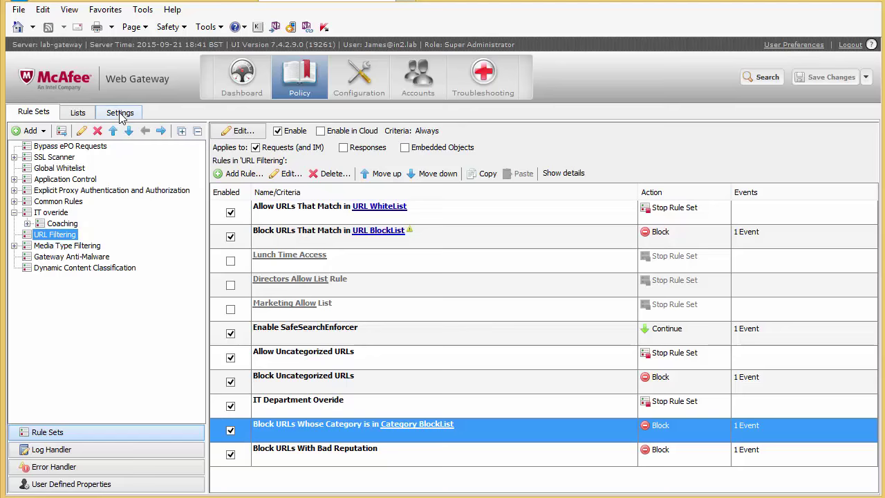
left_click(118, 112)
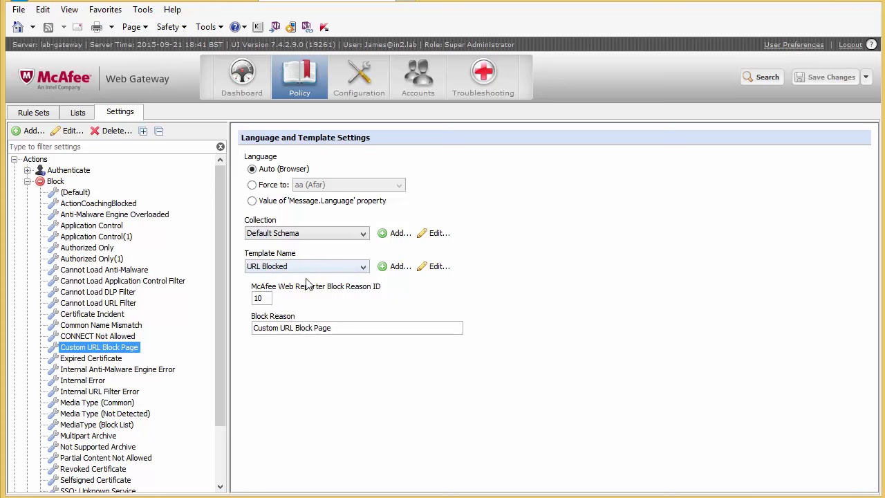
left_click(433, 268)
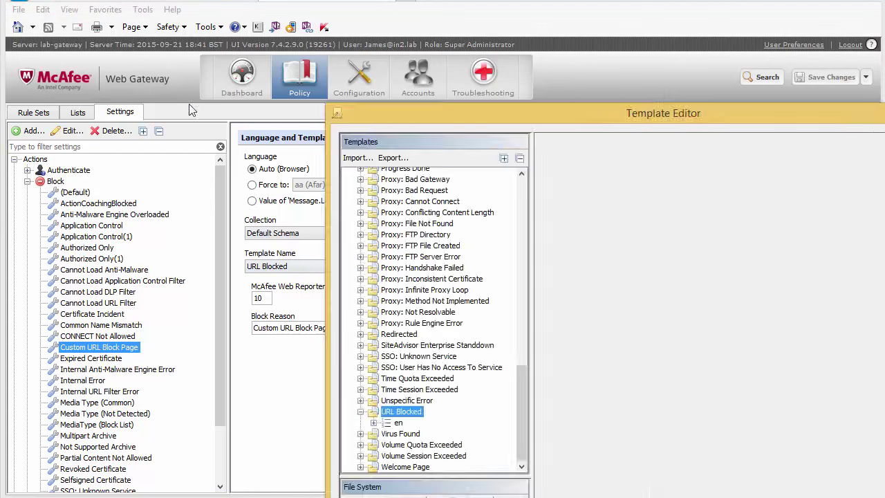
left_click_drag(581, 138, 264, 0)
left_click_drag(198, 304, 170, 343)
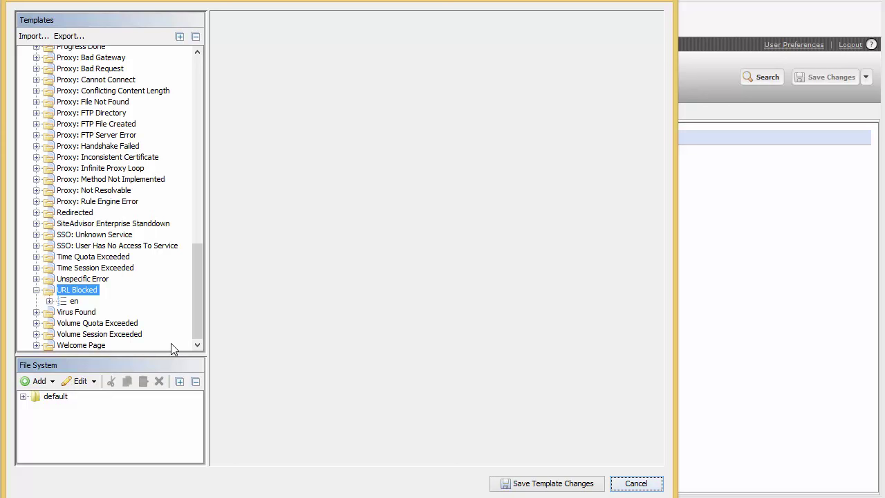
left_click_drag(198, 302, 184, 71)
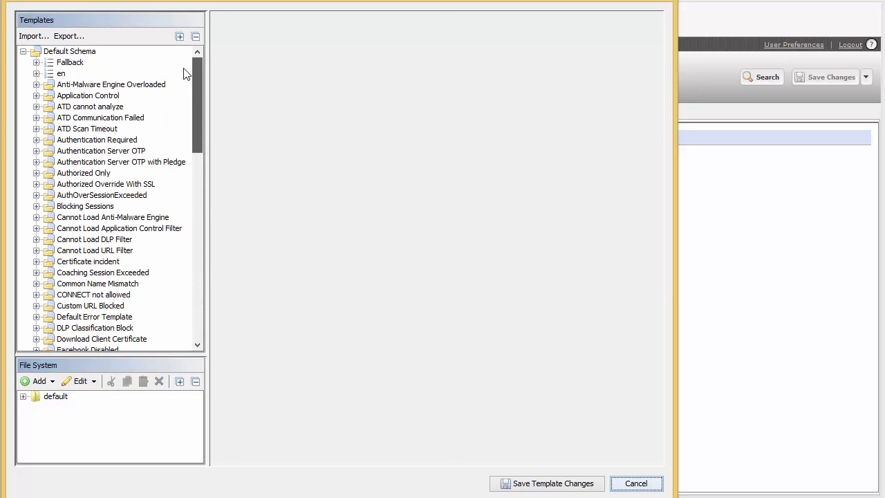
left_click(37, 74)
left_click(76, 85)
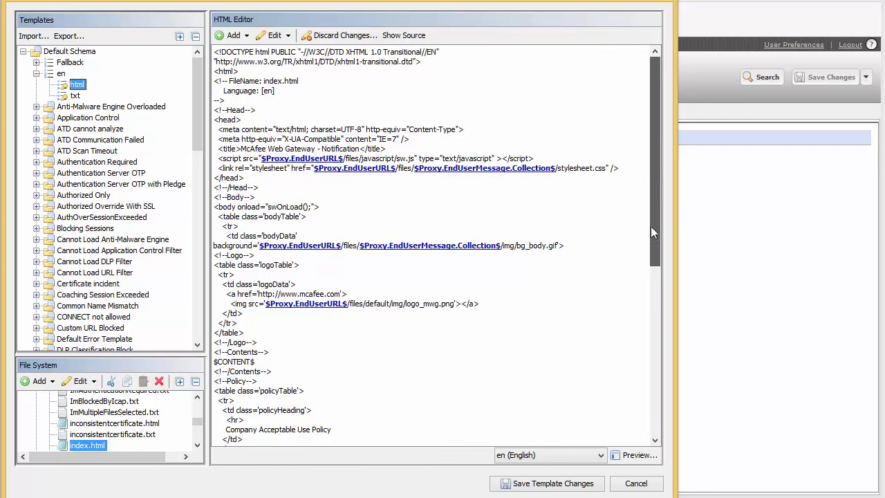
left_click_drag(651, 226, 669, 396)
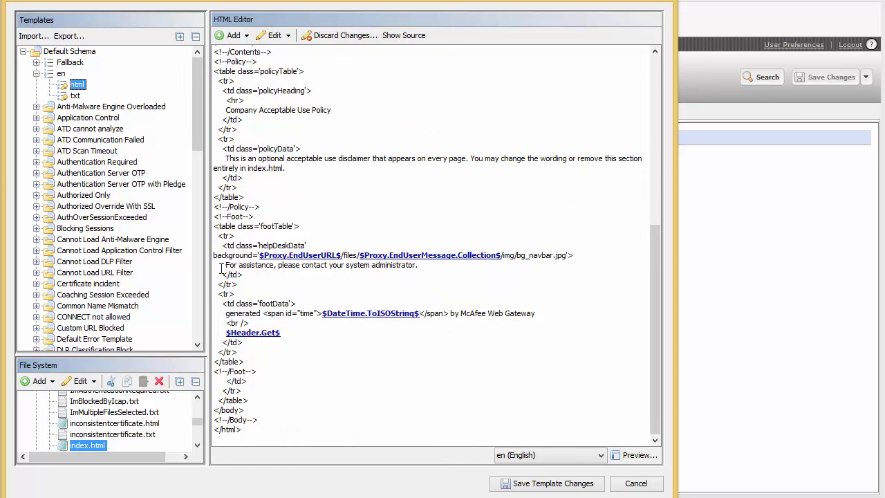
left_click_drag(221, 268, 415, 265)
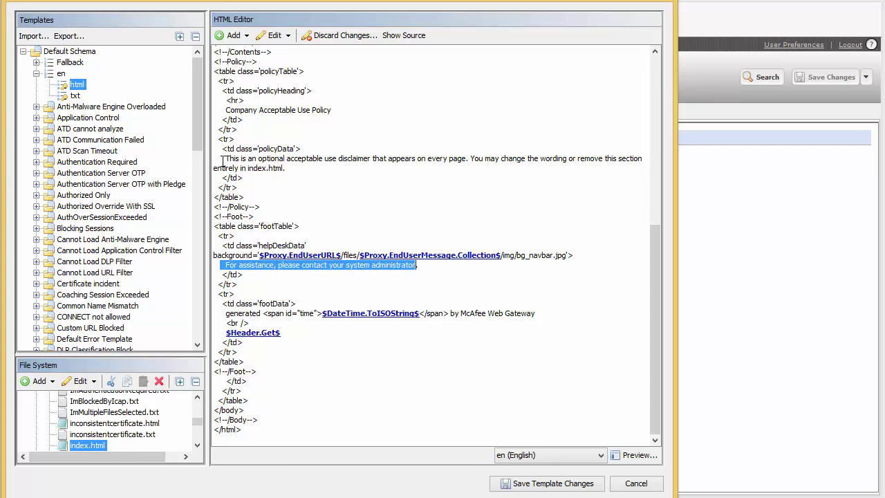
left_click_drag(222, 162, 421, 160)
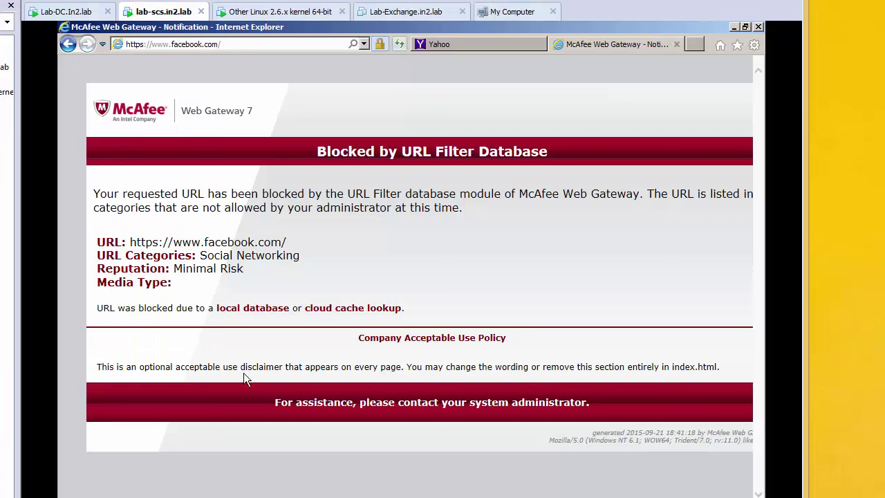
Select the block page's footer and disclaimer text for comparison with the template.
left_click_drag(267, 402, 519, 391)
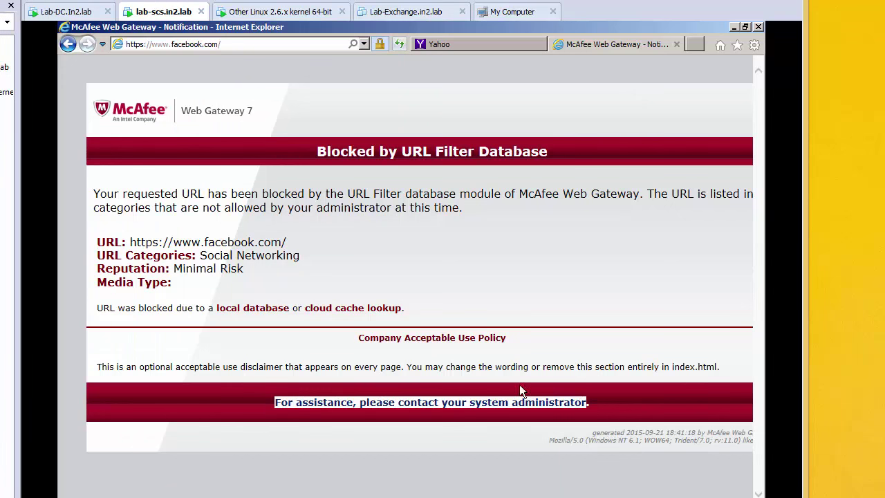
left_click_drag(98, 367, 663, 374)
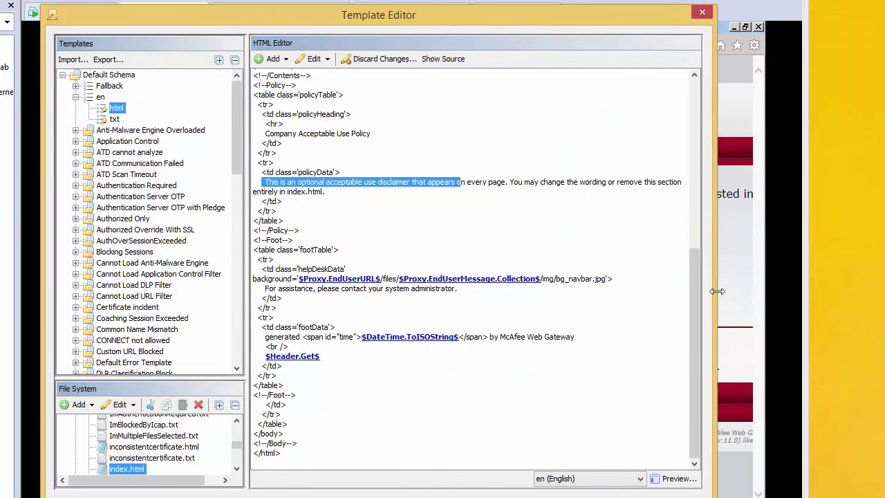
left_click_drag(695, 285, 694, 102)
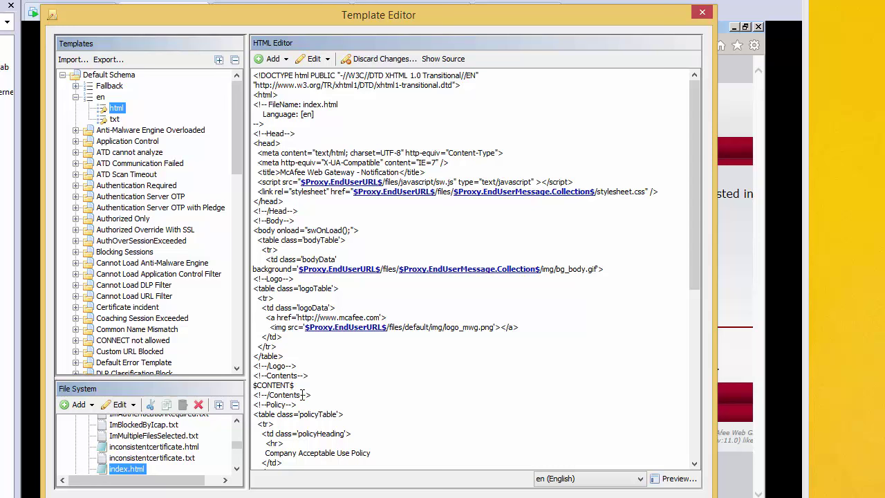
double_click(278, 385)
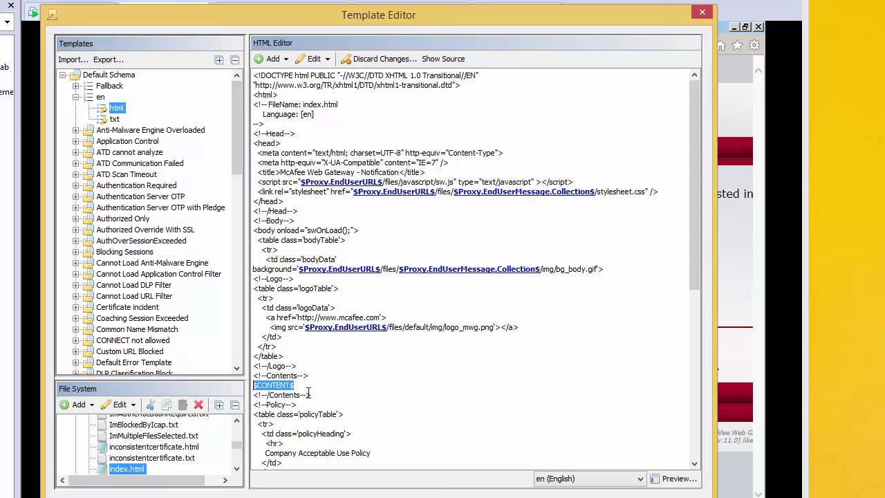
left_click_drag(310, 395, 238, 391)
left_click_drag(295, 378, 257, 385)
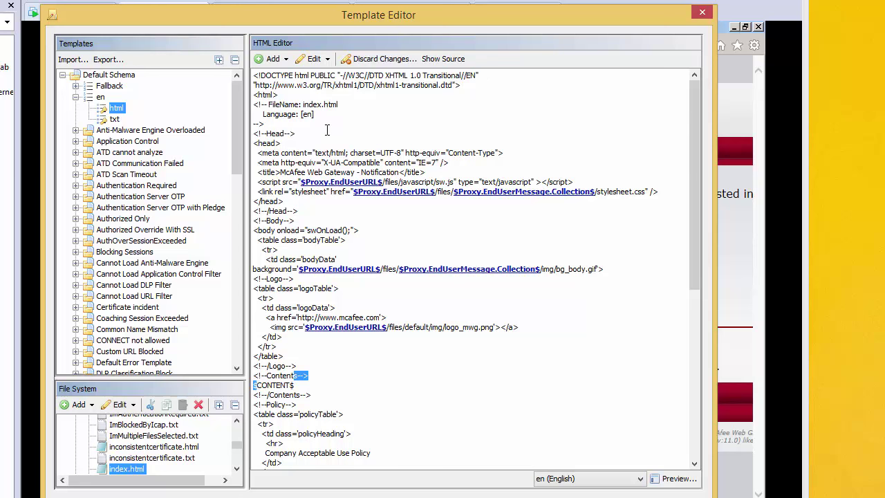
left_click_drag(237, 154, 237, 342)
Open URLBlocked.html from the URL Blocked template's en folder in the HTML Editor.
left_click(111, 315)
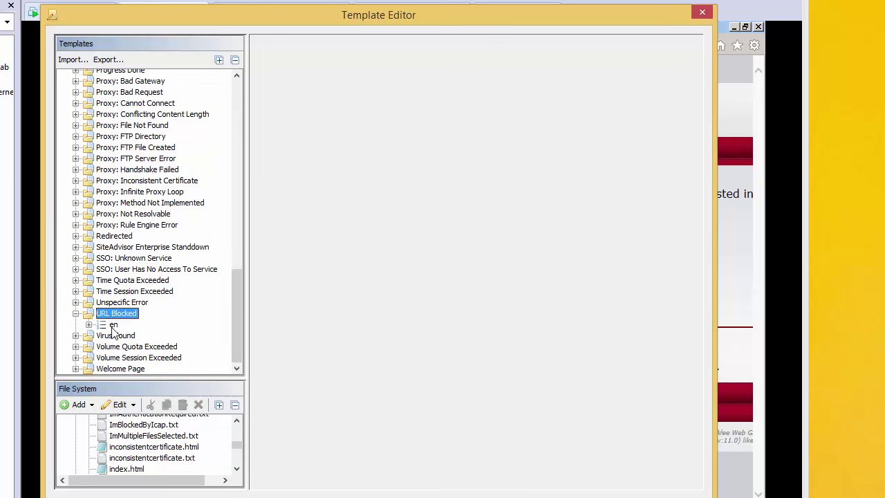
double_click(115, 325)
left_click(129, 336)
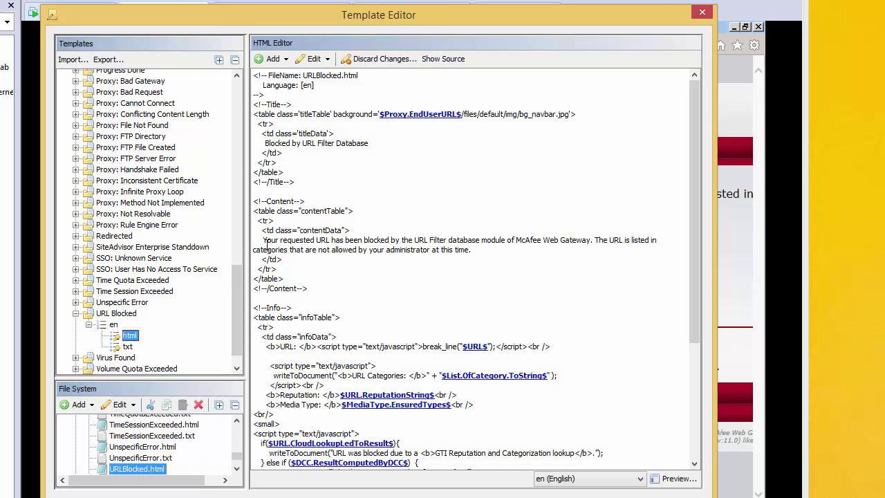
Review the blocked-message paragraph and the writeToDocument call in the HTML source.
left_click_drag(258, 242, 411, 254)
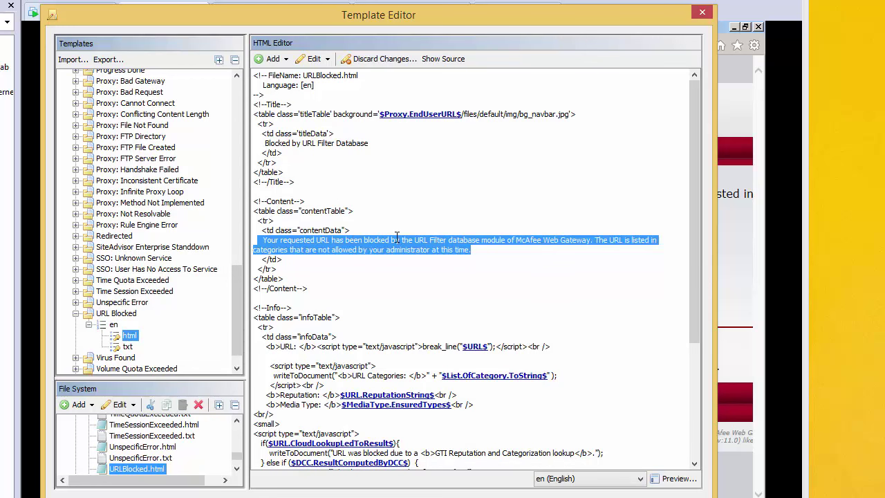
left_click_drag(699, 208, 698, 339)
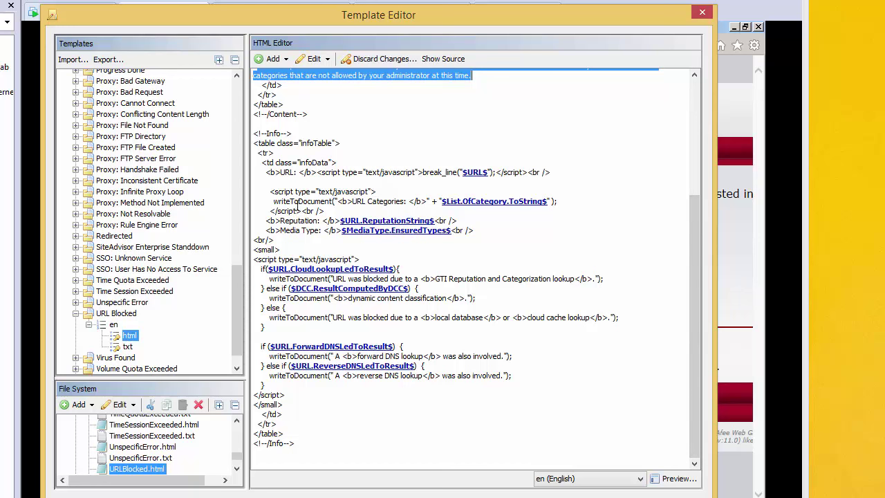
left_click_drag(275, 202, 332, 201)
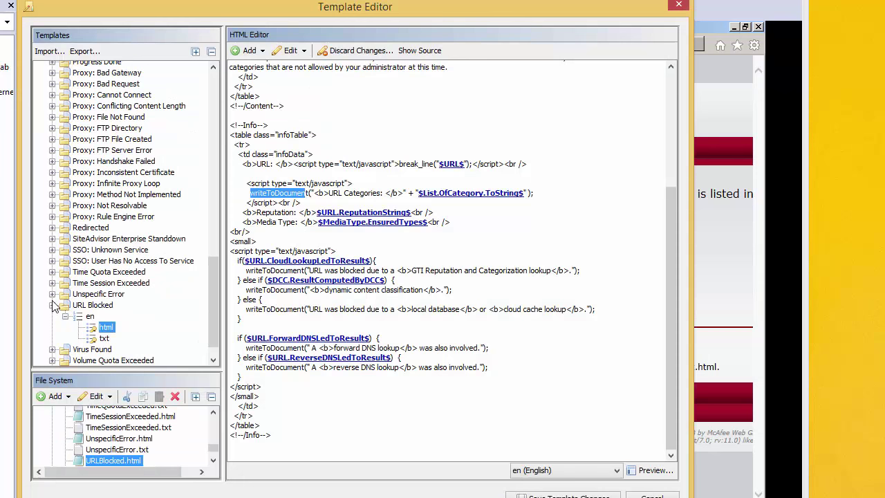
Collapse the URL Blocked template node in the Template Editor.
left_click(52, 305)
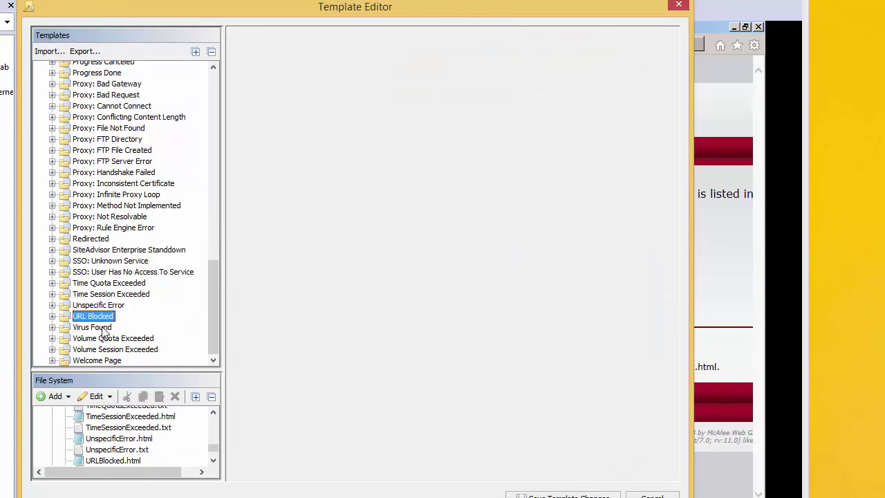
Clone the URL Blocked template as 'URL Blocked Custom' with filename URLBlockedCustom.
right_click(98, 318)
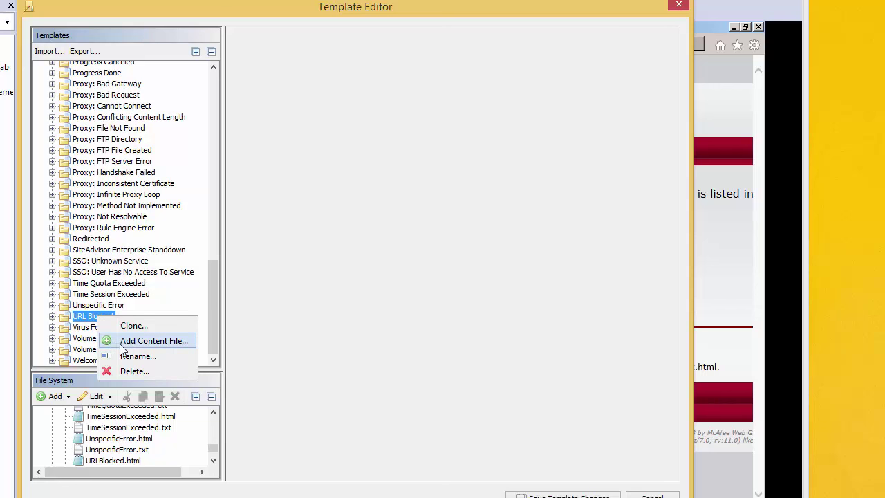
left_click(128, 328)
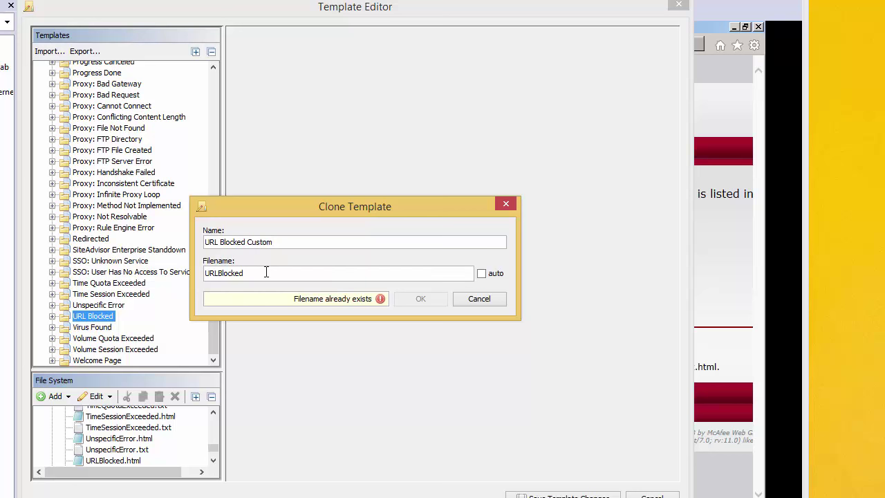
type("Custom")
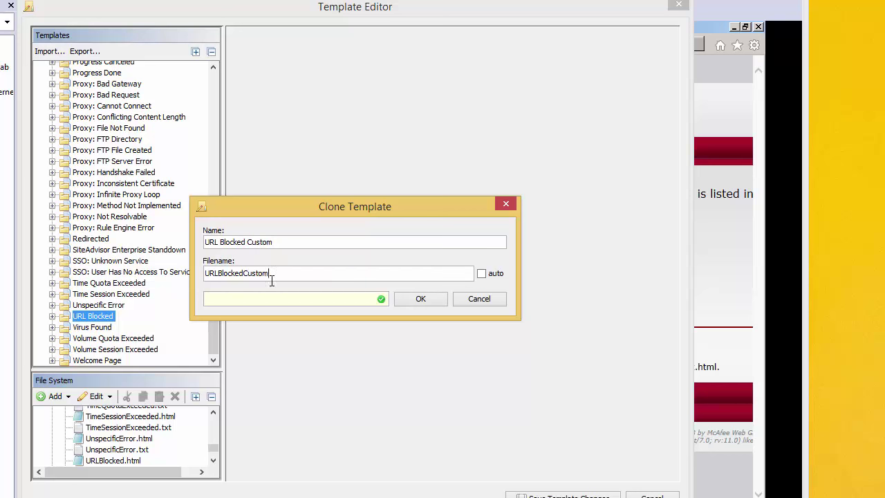
left_click(421, 300)
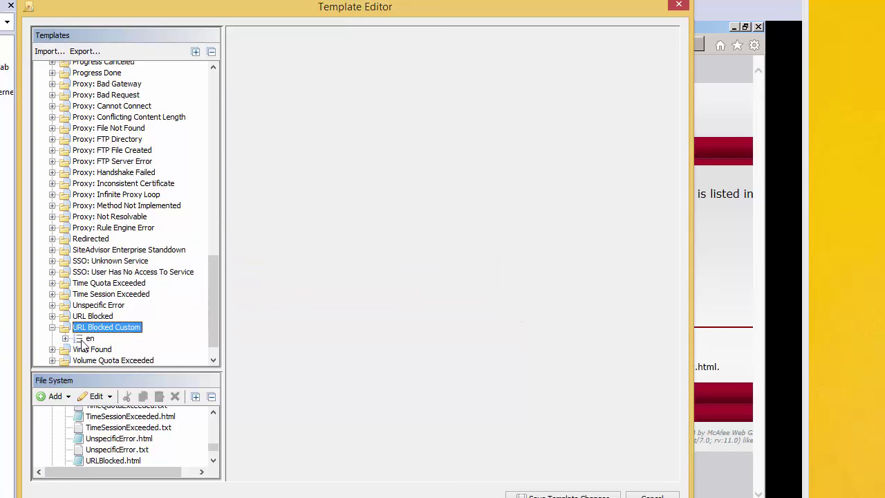
Expand URL Blocked Custom's en node and open its HTML page.
double_click(89, 339)
scroll(119, 355, "down", 1)
left_click(113, 324)
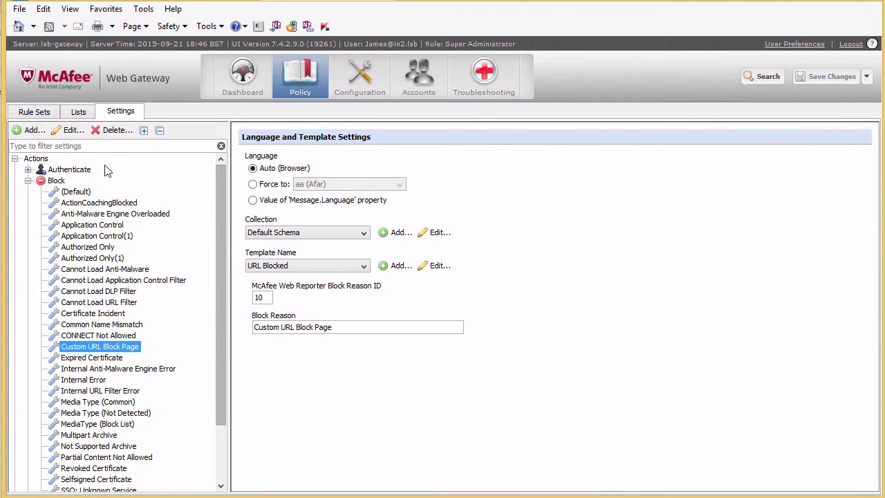
Set the Custom URL Block Page template to URL Blocked Custom and save the changes.
left_click(124, 343)
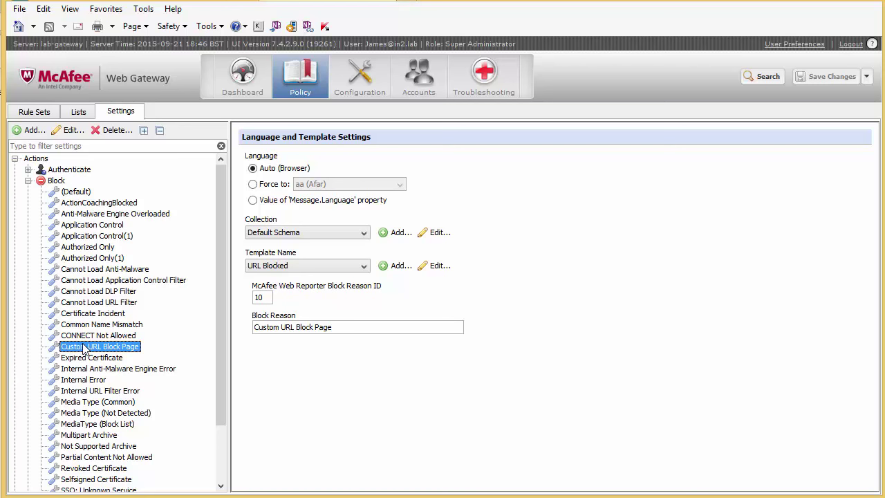
left_click(290, 266)
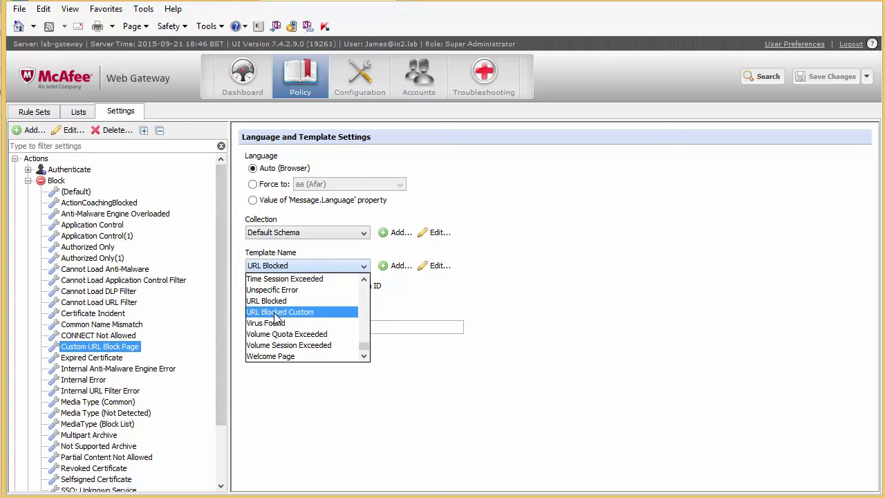
left_click(304, 312)
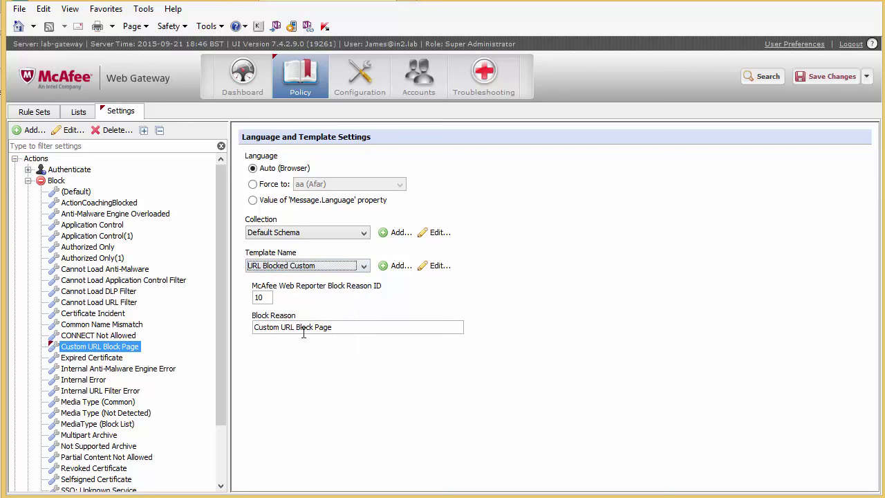
left_click(826, 78)
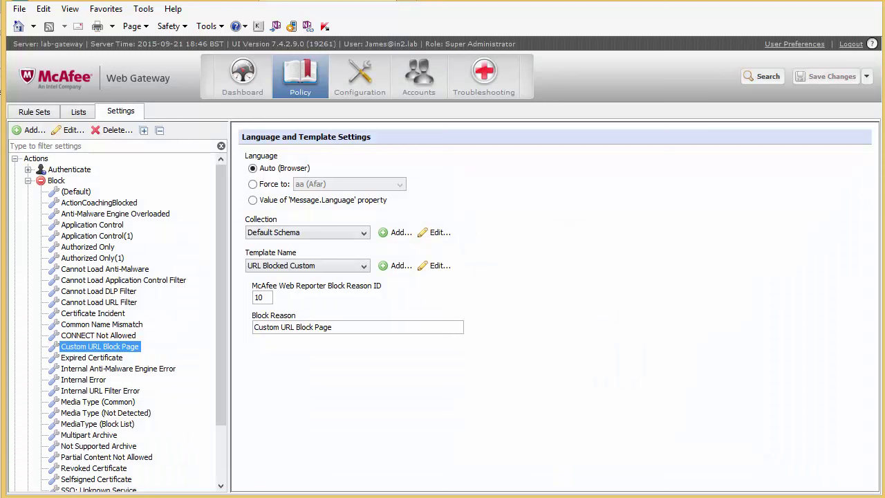
Confirm the Category BlockList rule's action is Custom URL Block Page, then inspect the Block Reason value.
left_click(33, 113)
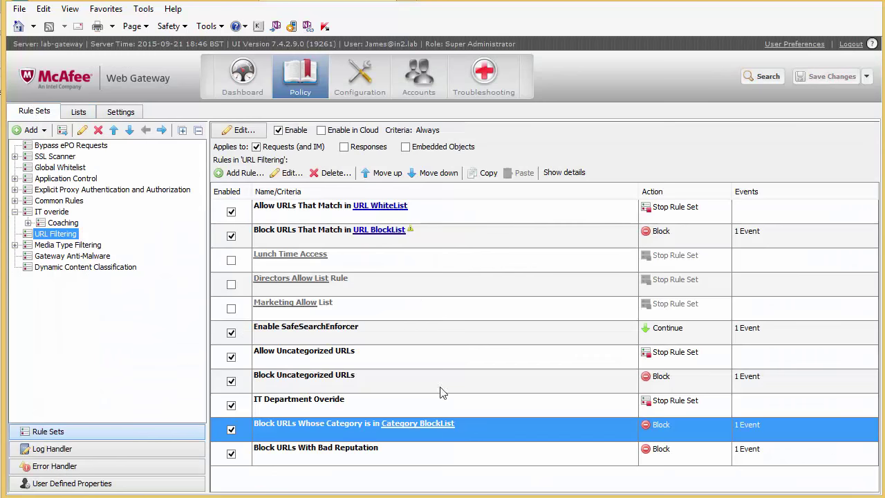
right_click(334, 439)
key("Escape")
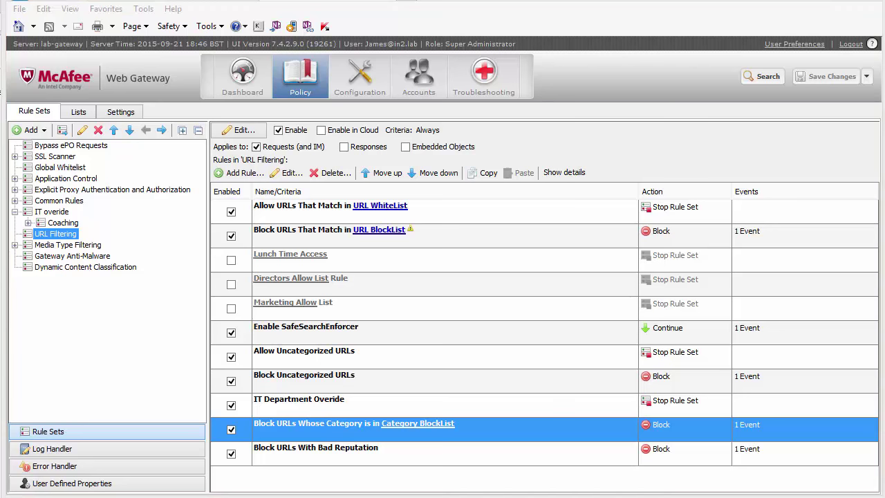
left_click(158, 141)
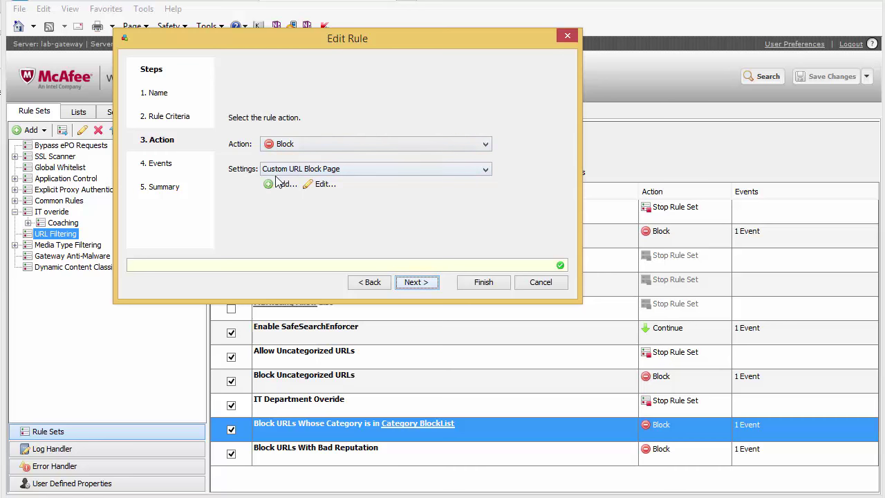
left_click(537, 289)
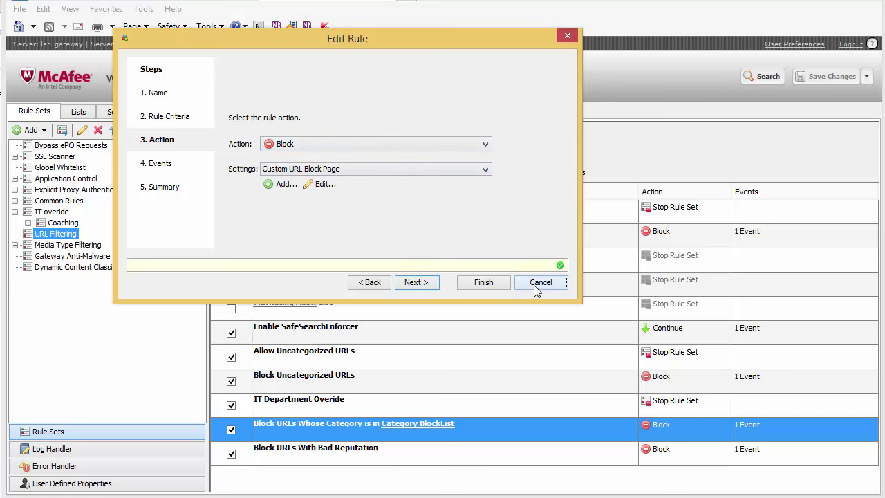
left_click(112, 113)
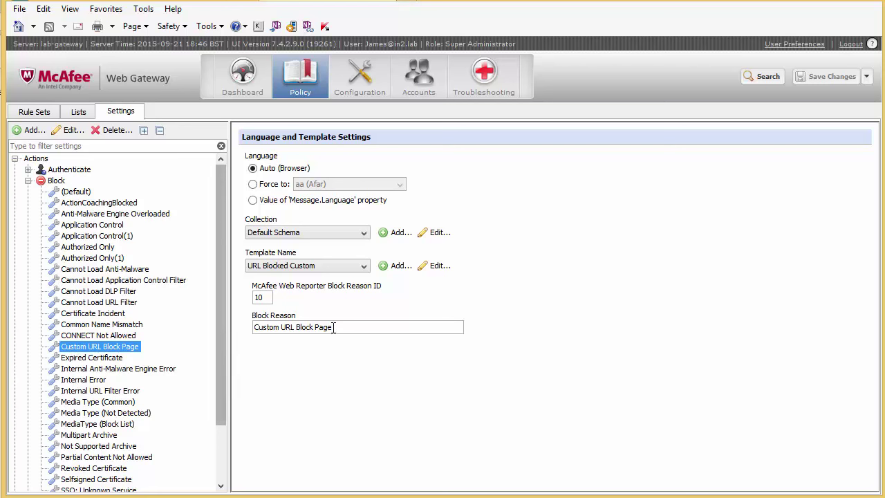
left_click_drag(336, 327, 246, 324)
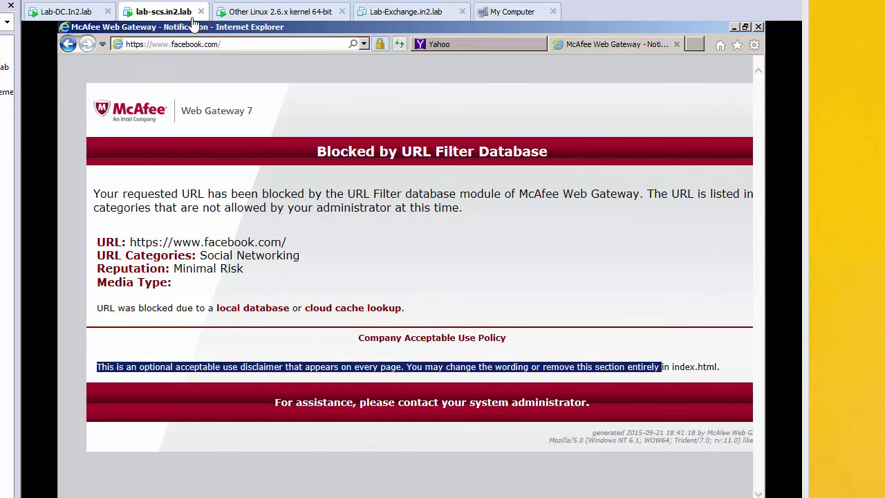
Refresh facebook.com in Internet Explorer to test the custom block page.
left_click(399, 43)
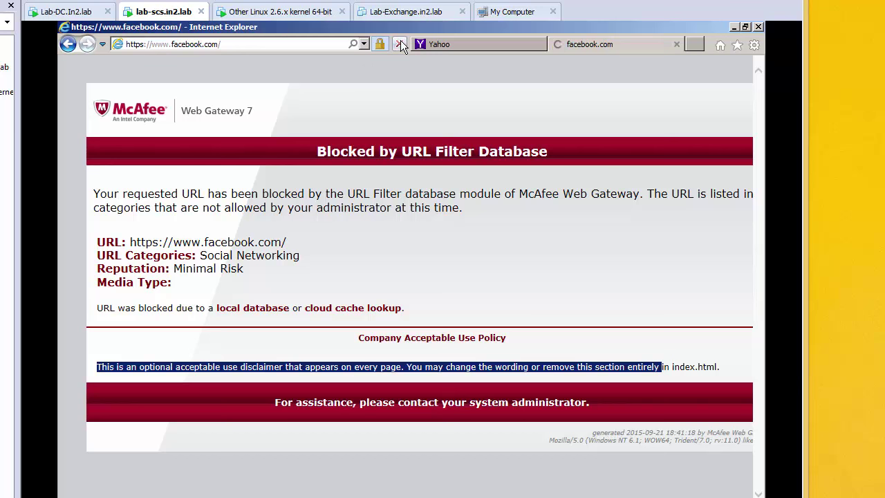
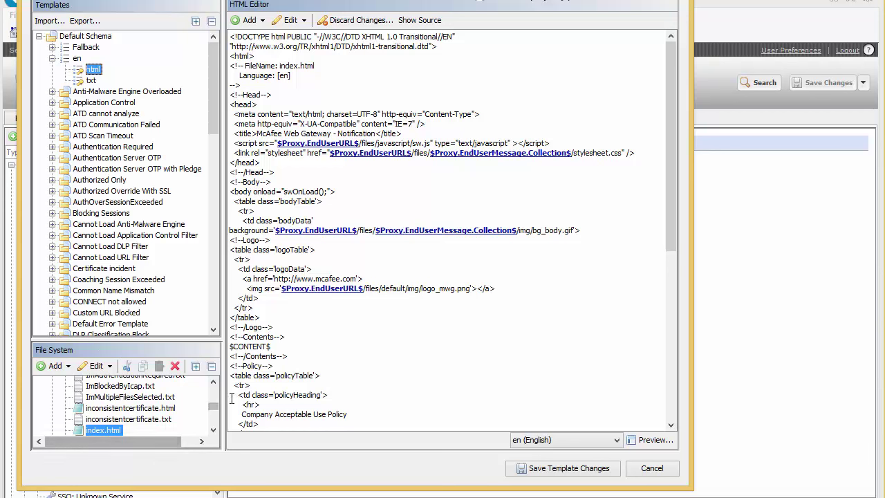
Bring index.html of the Default Schema's English html template into view in the template editor.
left_click_drag(212, 407, 210, 409)
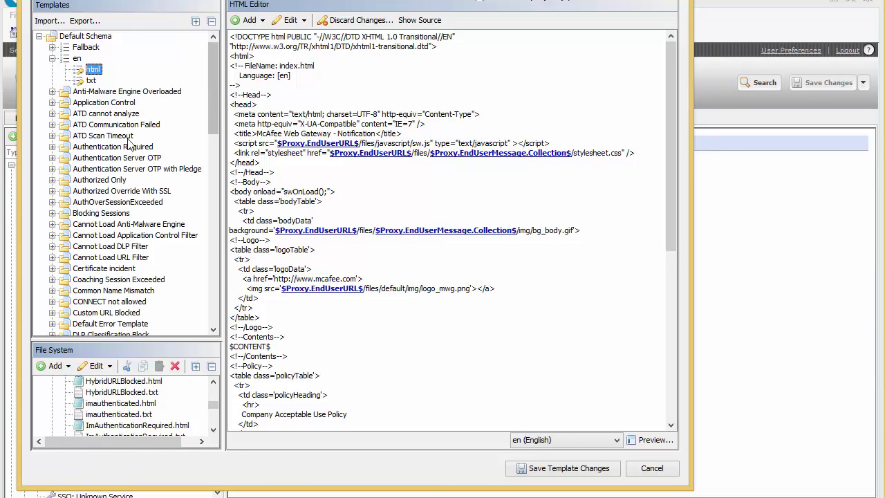
left_click_drag(213, 405, 210, 461)
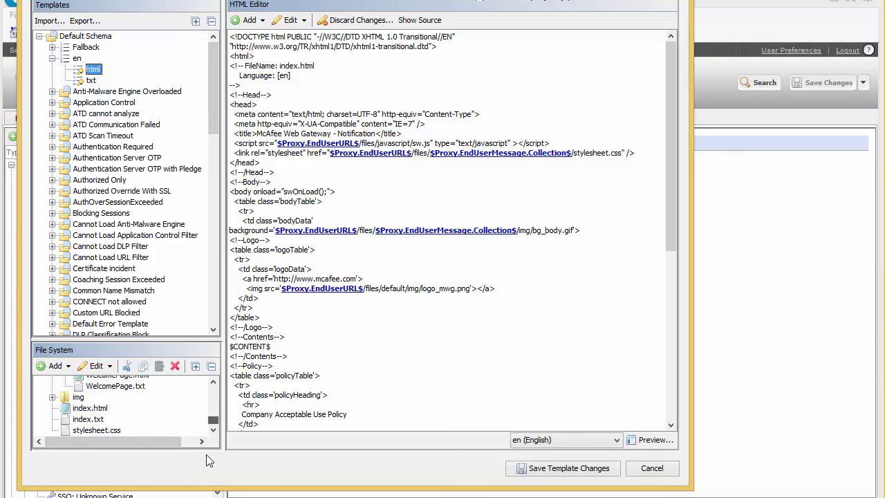
Upload Pictures\mcafee\sillett.PNG into the template's img folder, overwriting the existing copy.
double_click(74, 400)
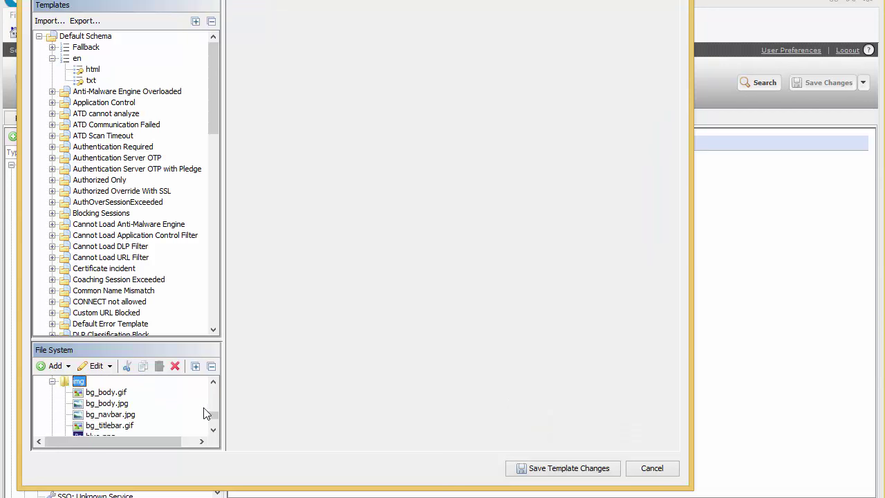
left_click(69, 365)
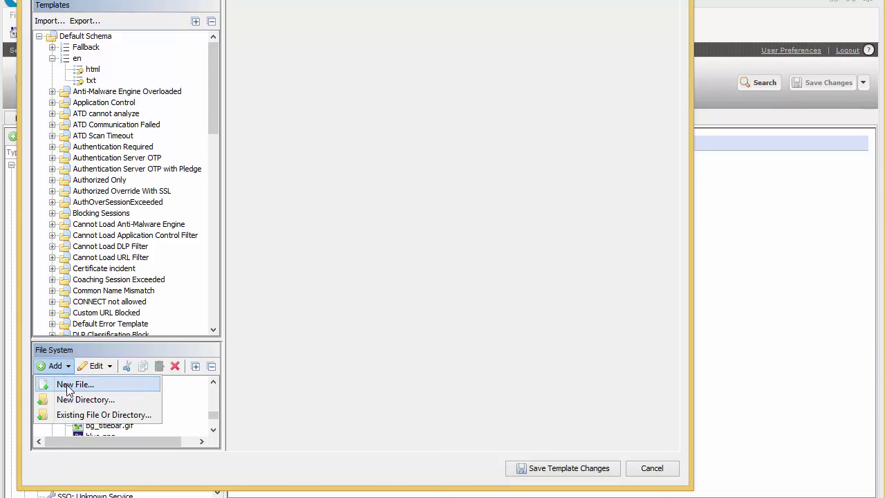
left_click(70, 386)
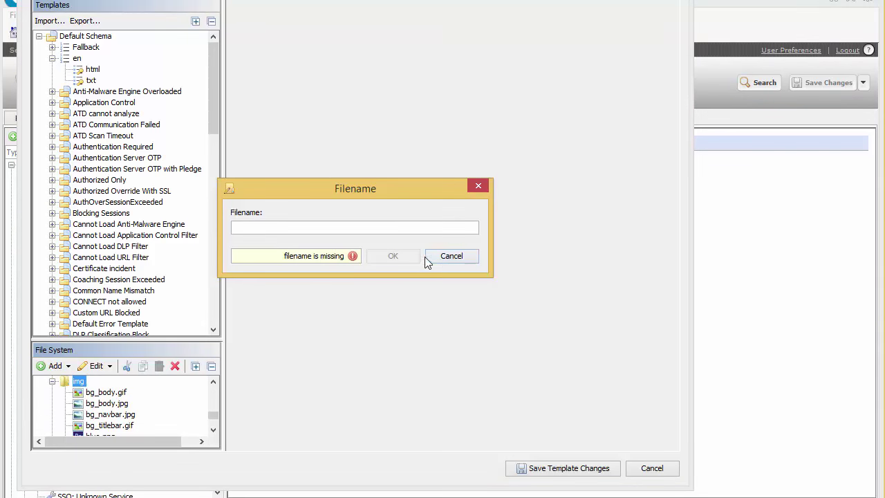
left_click(450, 260)
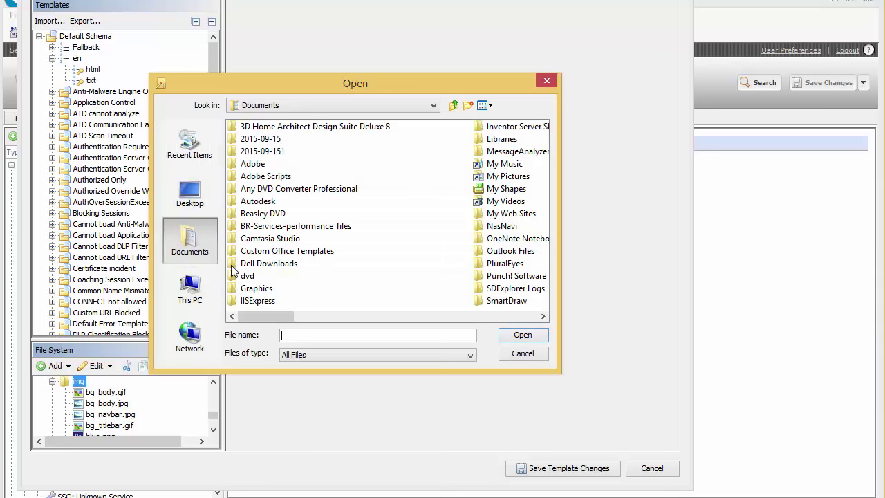
double_click(505, 177)
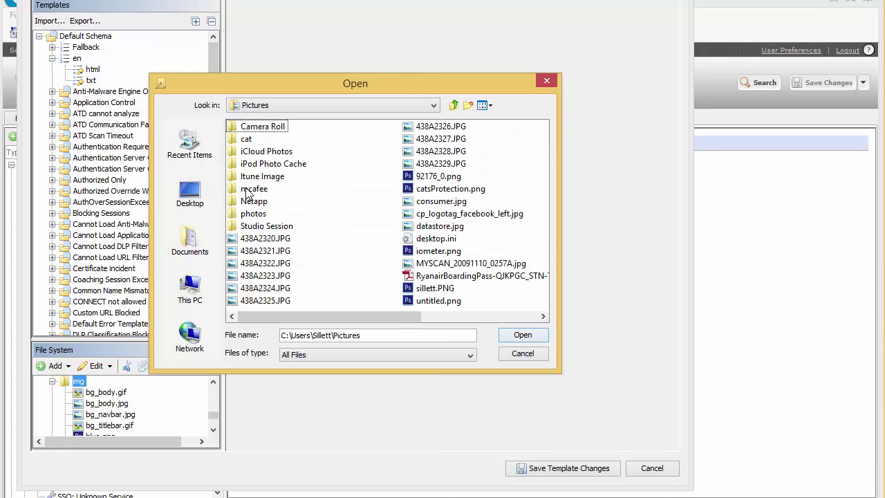
double_click(253, 189)
double_click(257, 129)
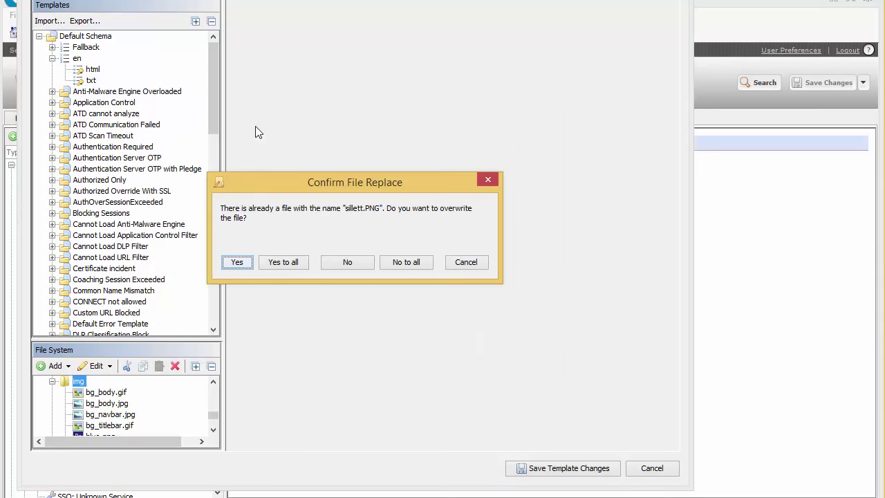
left_click(282, 262)
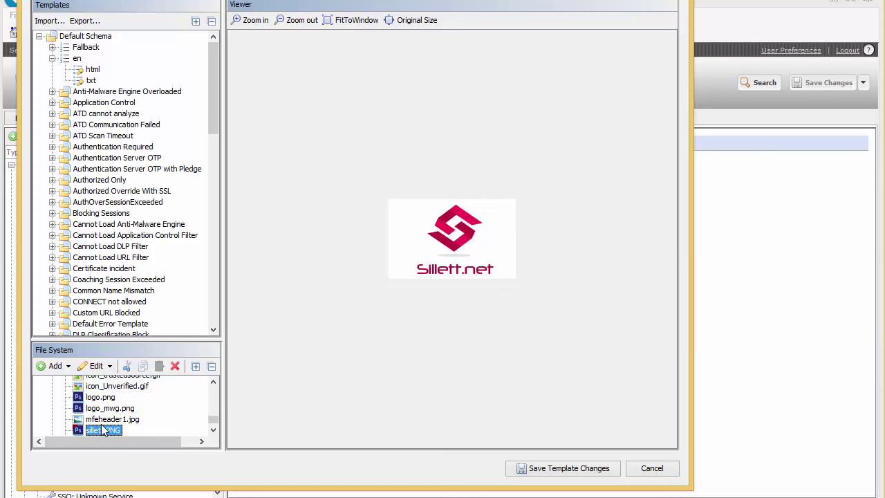
left_click(92, 69)
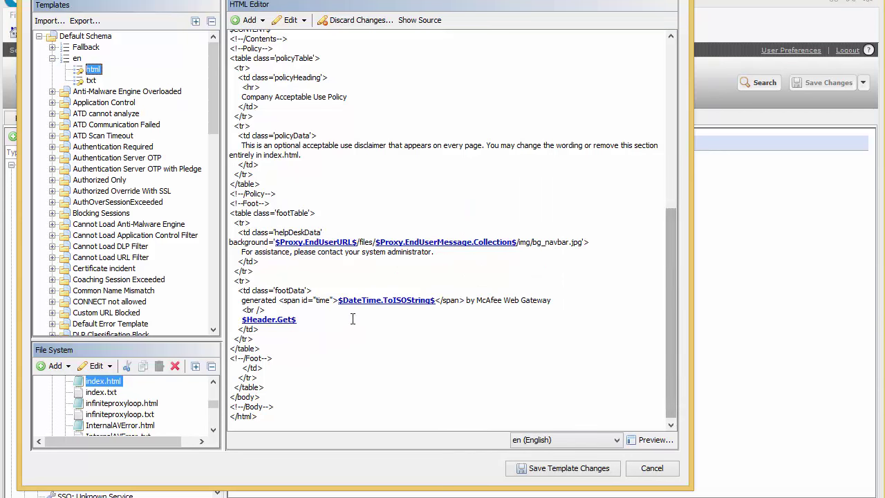
Replace the logo's image path with the resource reference img/sillett.PNG.
left_click_drag(673, 253, 666, 90)
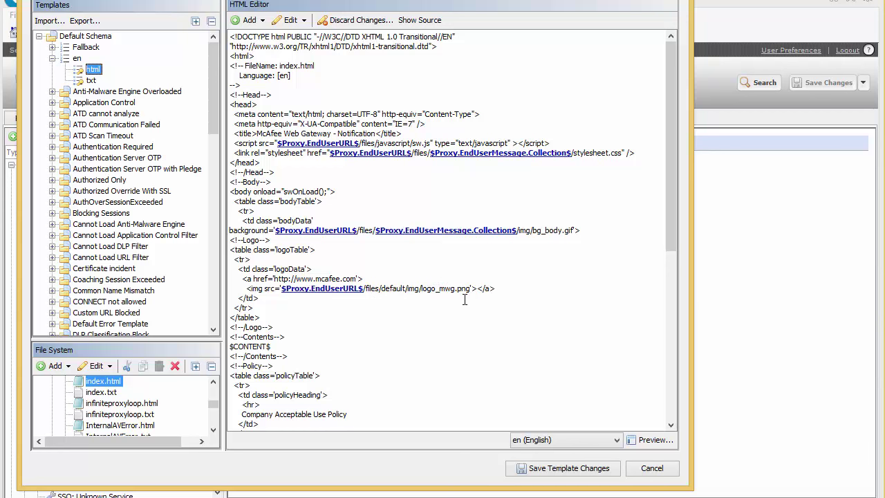
left_click_drag(468, 288, 282, 291)
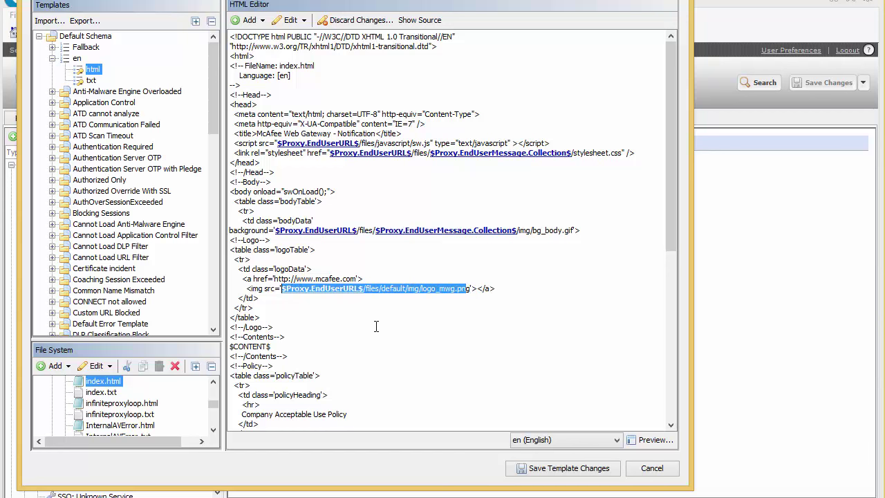
type("p")
key("BackSpace")
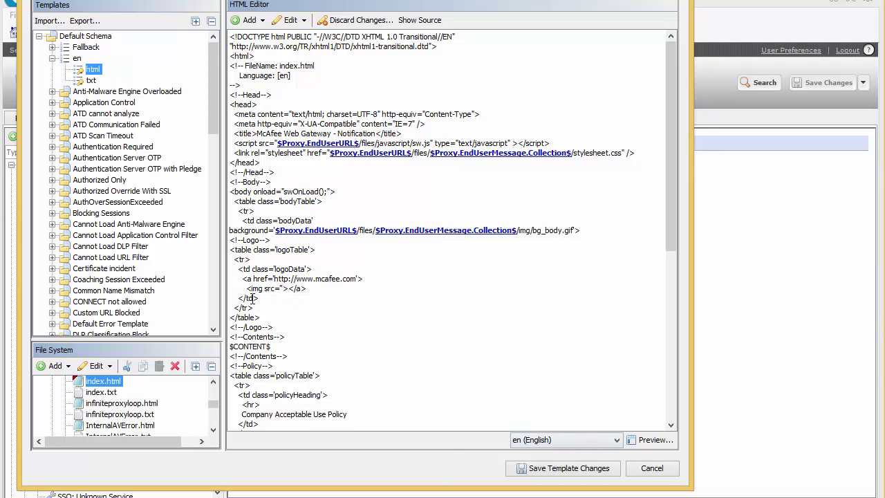
left_click(260, 21)
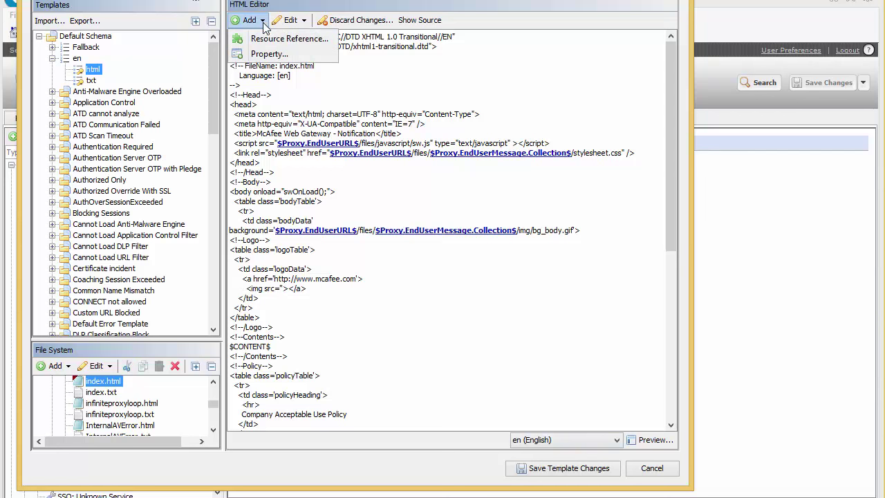
left_click(268, 40)
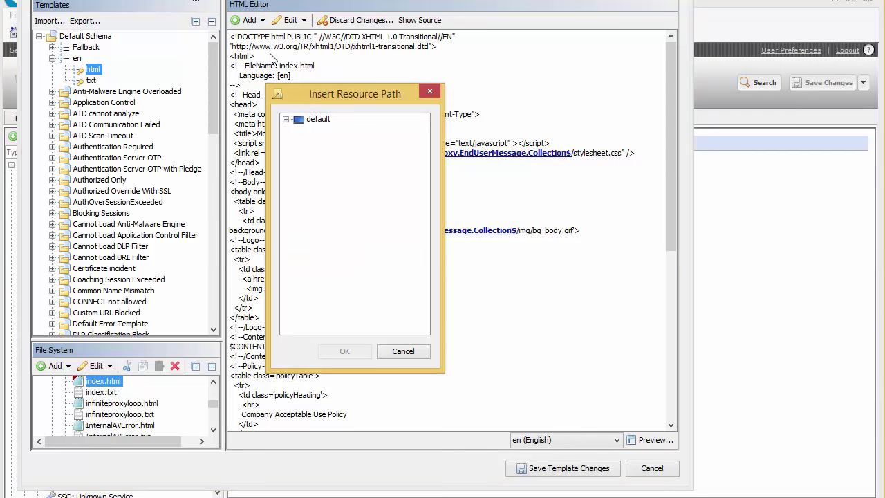
left_click(286, 119)
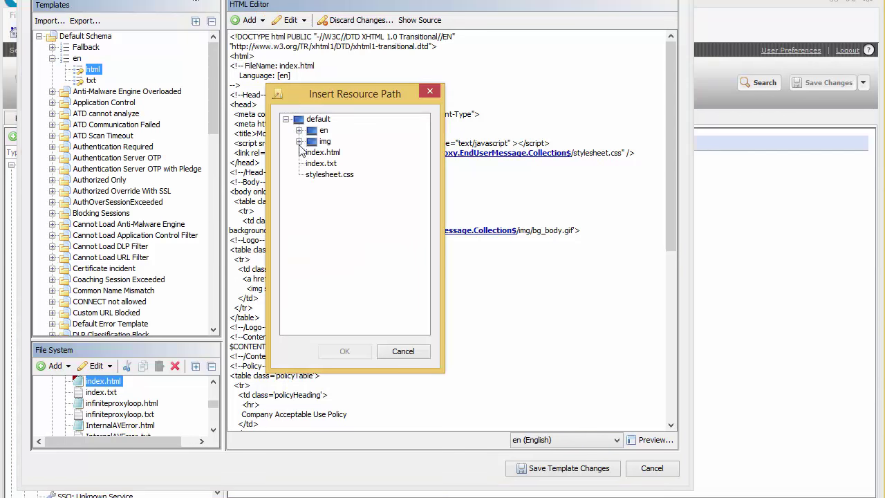
left_click(299, 142)
scroll(398, 246, "down", 3)
scroll(398, 251, "down", 1)
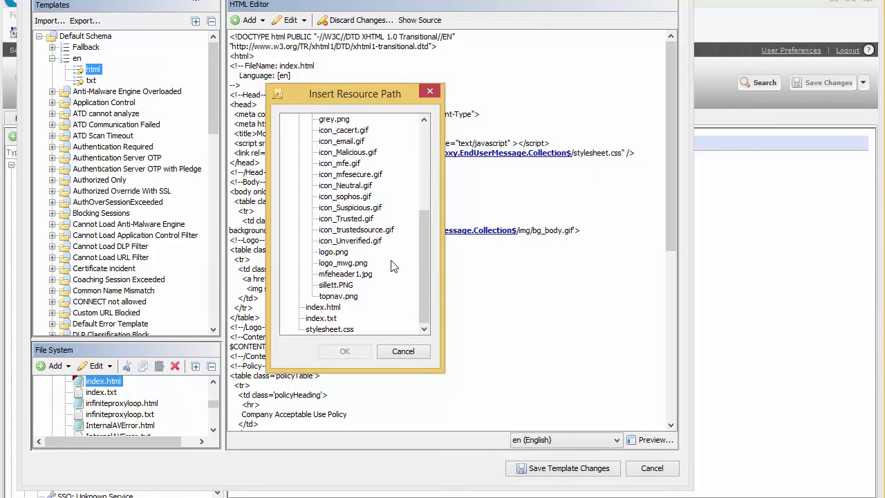
left_click(331, 285)
left_click(345, 352)
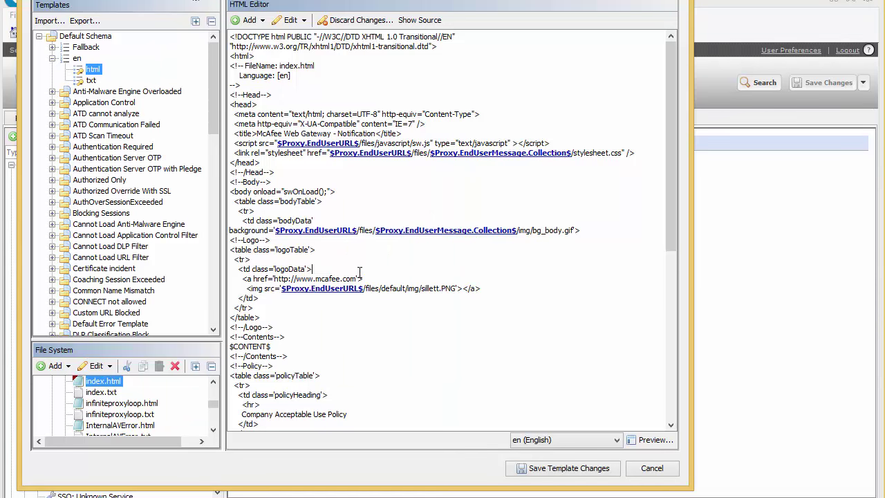
key("BackSpace")
key("BackSpace")
key("BackSpace")
key("BackSpace")
key("BackSpace")
key("BackSpace")
key("BackSpace")
key("BackSpace")
key("BackSpace")
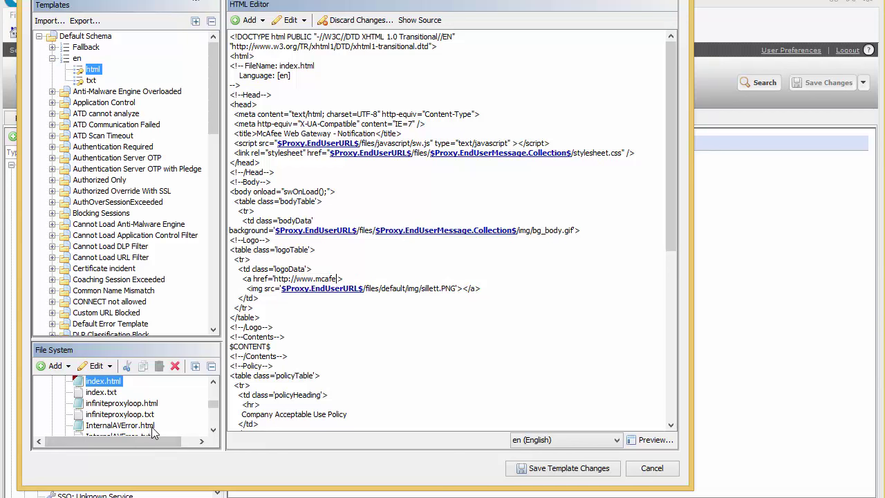
type("sillett.net")
left_click(576, 475)
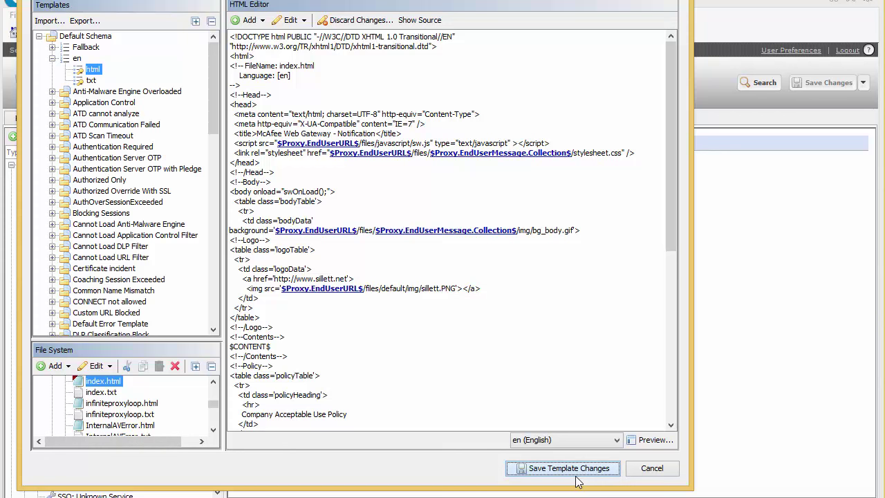
left_click(576, 475)
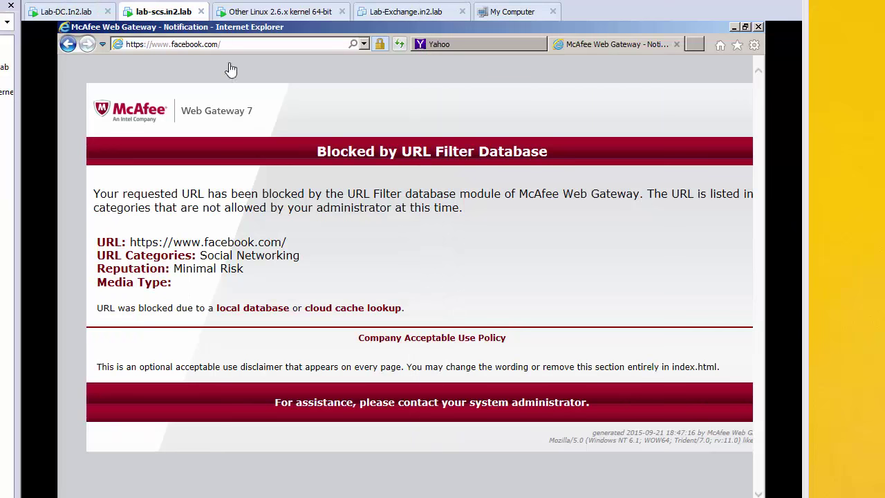
Refresh the blocked facebook.com page, test the logo link to sillett.net, and return to the block page.
left_click(398, 44)
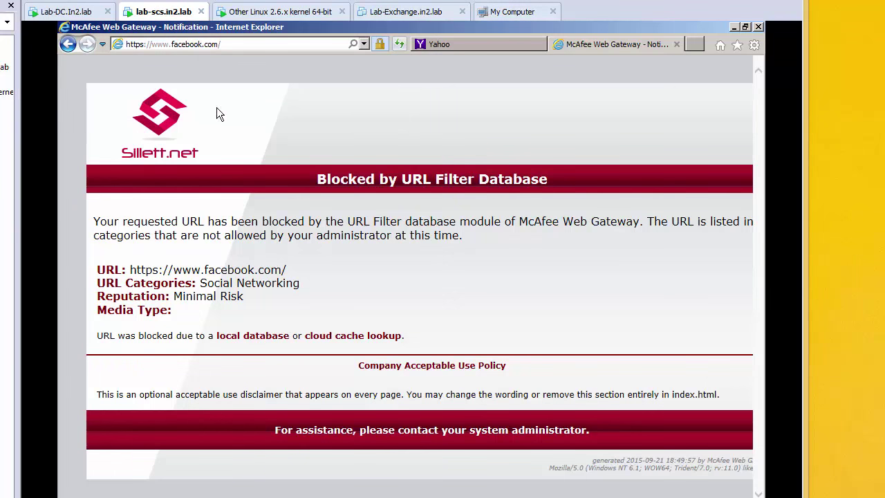
left_click(144, 119)
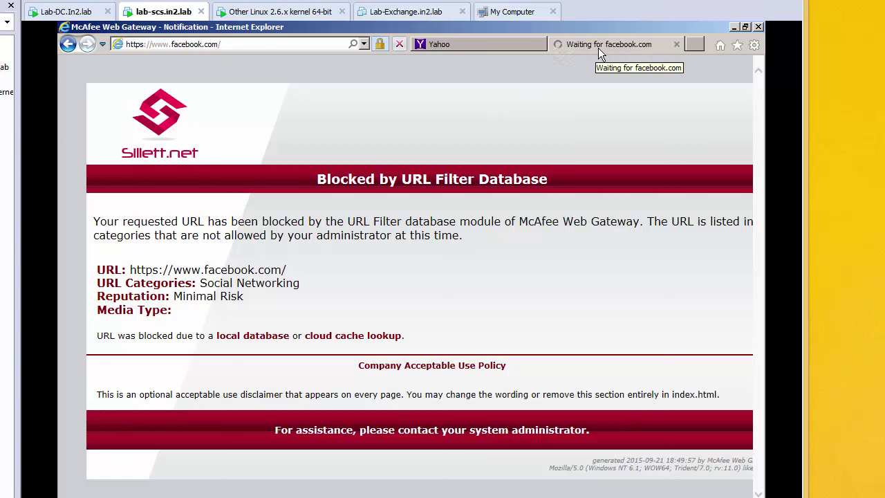
left_click(68, 44)
left_click(150, 44)
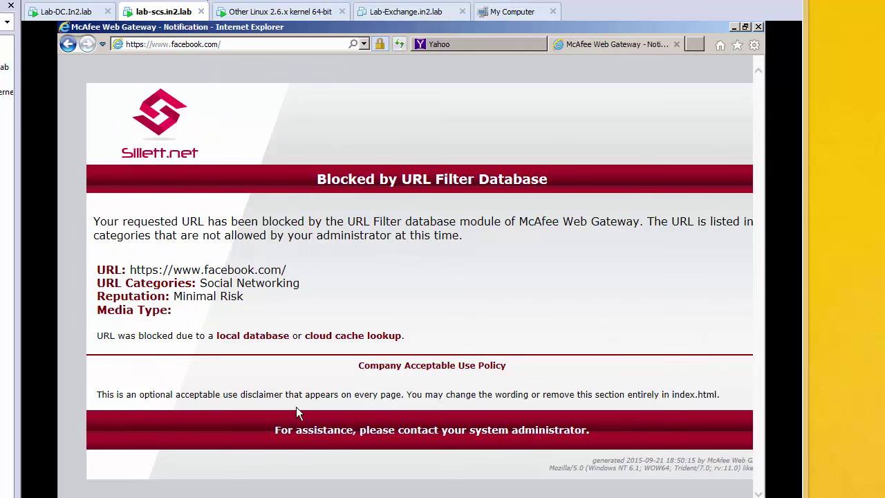
left_click_drag(585, 430, 639, 413)
left_click(508, 431)
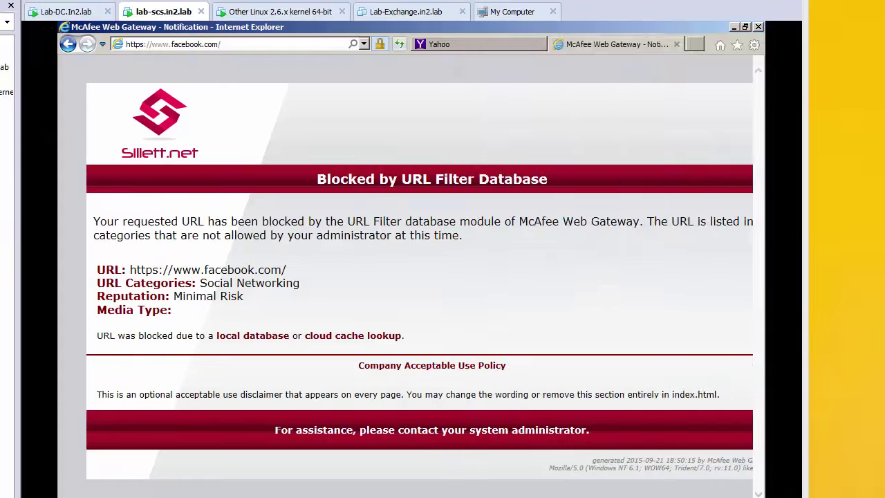
left_click_drag(464, 55, 228, 4)
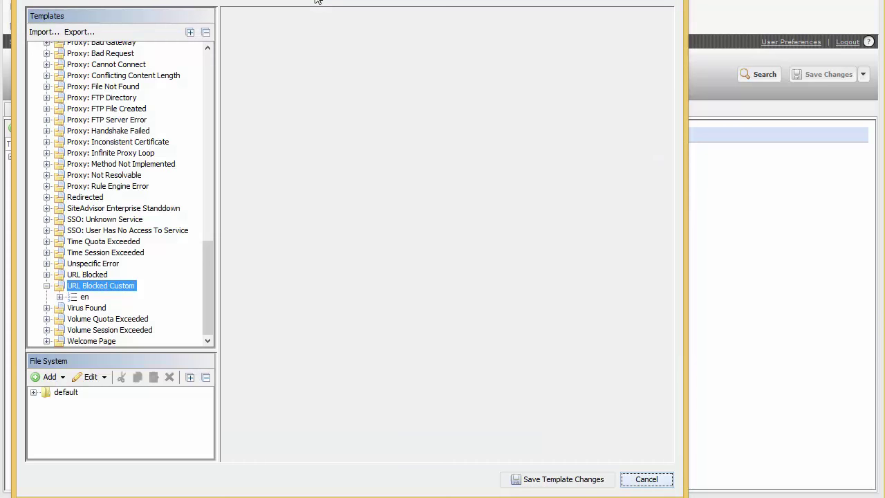
Change the assistance line to refer users to the help desk, with its e-mail and a Tel:xxxxxx placeholder.
scroll(661, 249, "down", 10)
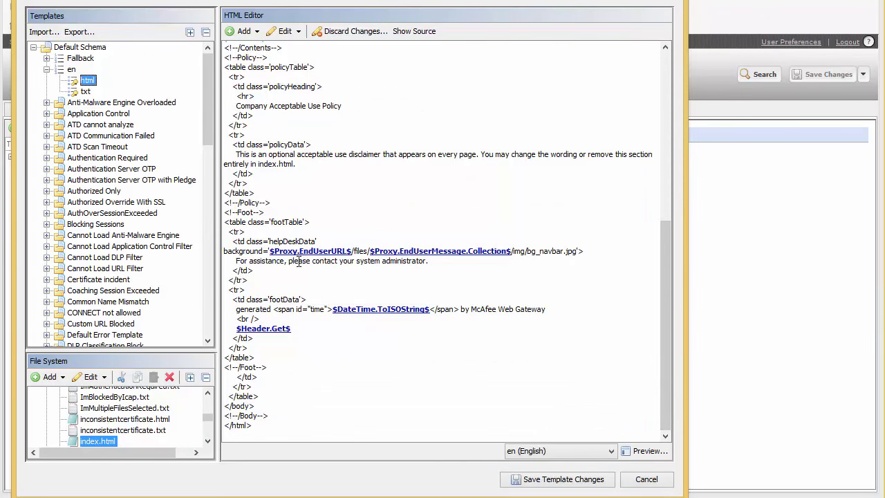
left_click(421, 262)
key("BackSpace")
key("BackSpace")
key("BackSpace")
key("BackSpace")
key("BackSpace")
key("BackSpace")
key("BackSpace")
key("BackSpace")
key("BackSpace")
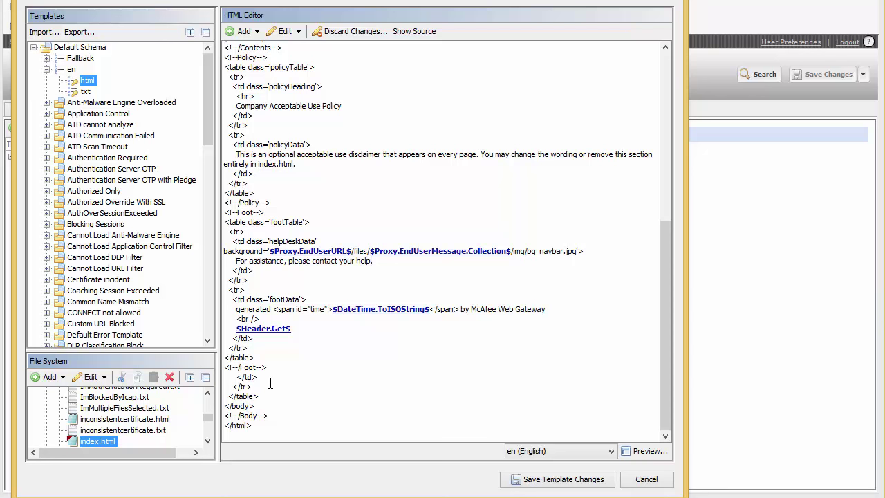
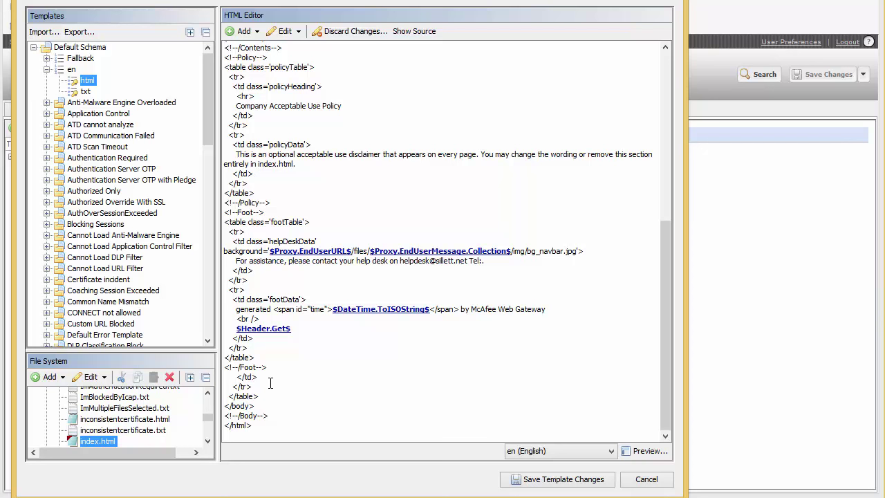
type("Tel:xxxxxxxxx")
Replace the optional disclaimer paragraph with 'This is my policy' and save the template.
double_click(243, 164)
left_click(237, 147)
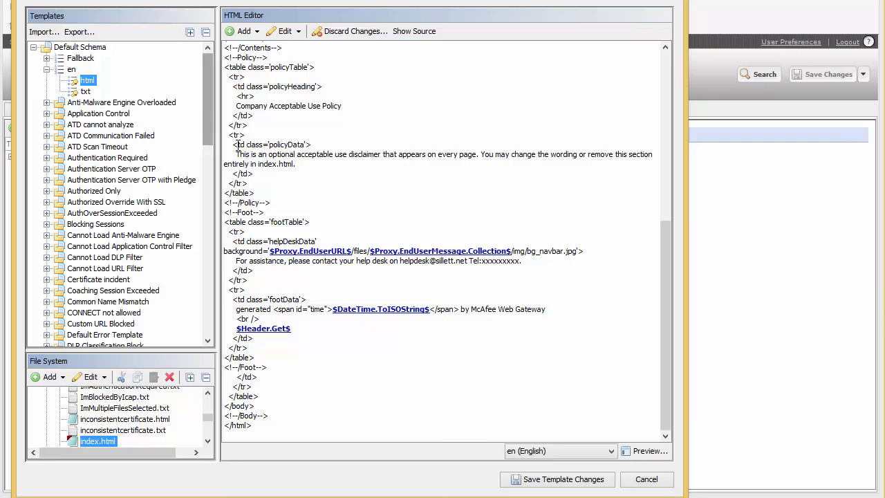
left_click_drag(236, 154, 418, 168)
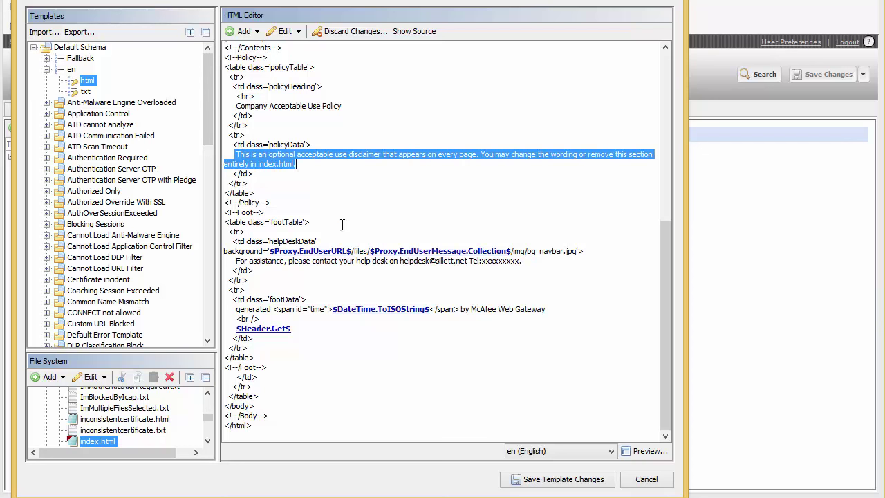
key("Delete")
key("Return")
key("Return")
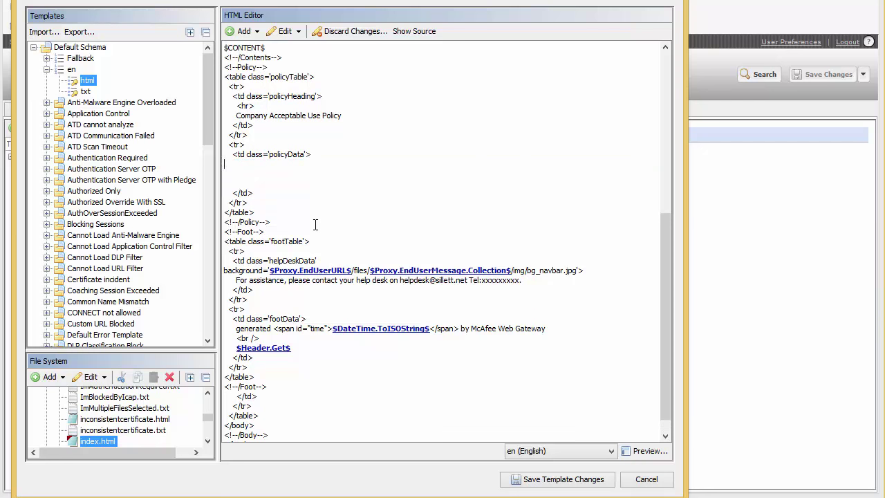
type("This is my policy")
left_click(574, 479)
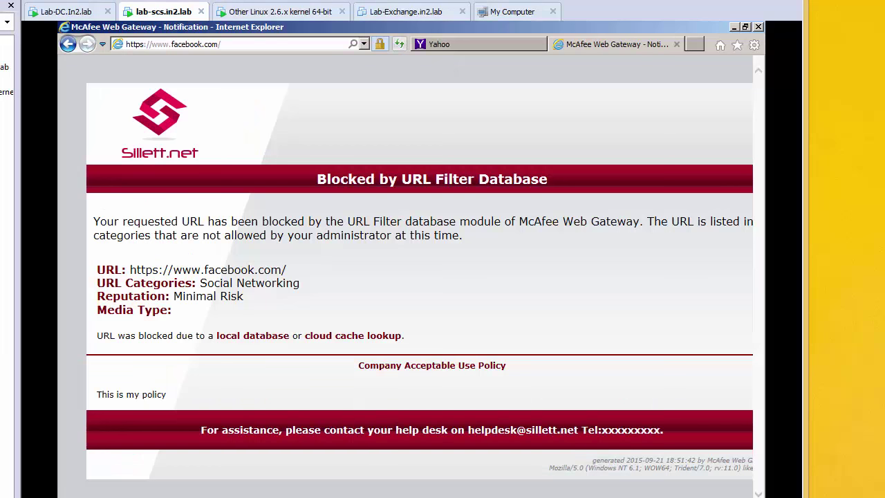
Inspect the refreshed block page's help-desk footer and its 'This is my policy' line.
left_click_drag(302, 434, 201, 431)
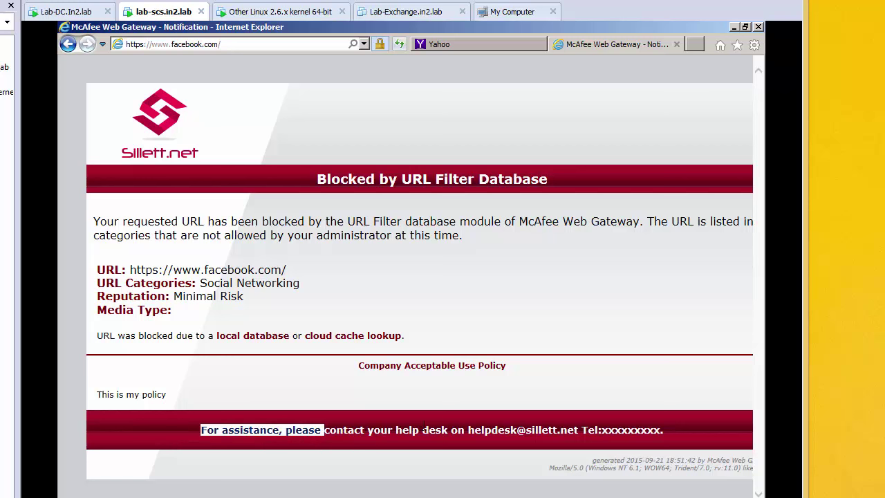
left_click_drag(451, 430, 520, 442)
left_click(604, 429)
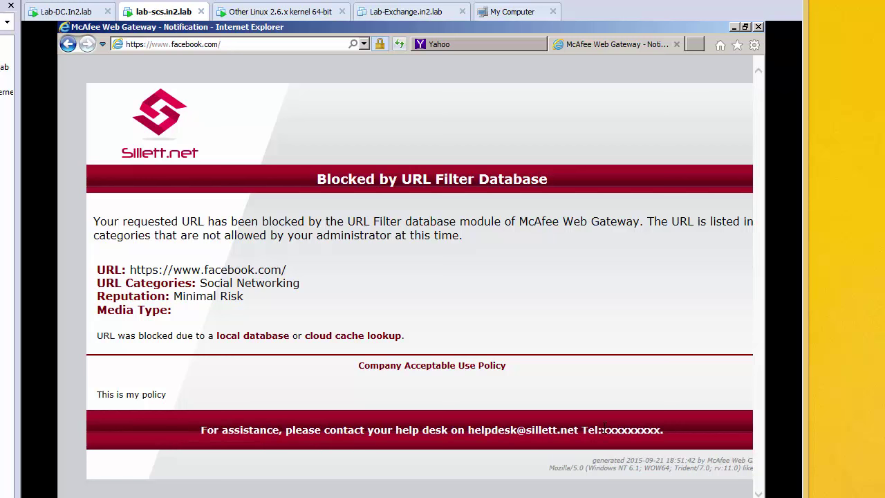
left_click_drag(586, 431, 650, 429)
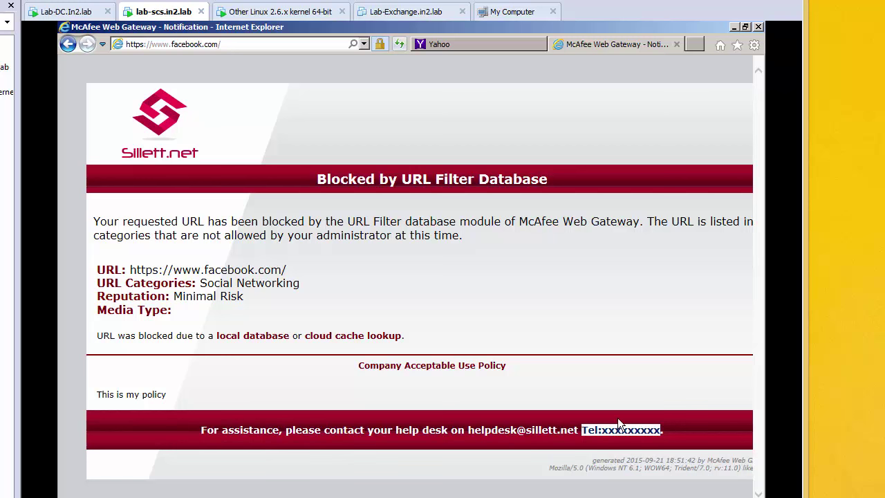
left_click(180, 399)
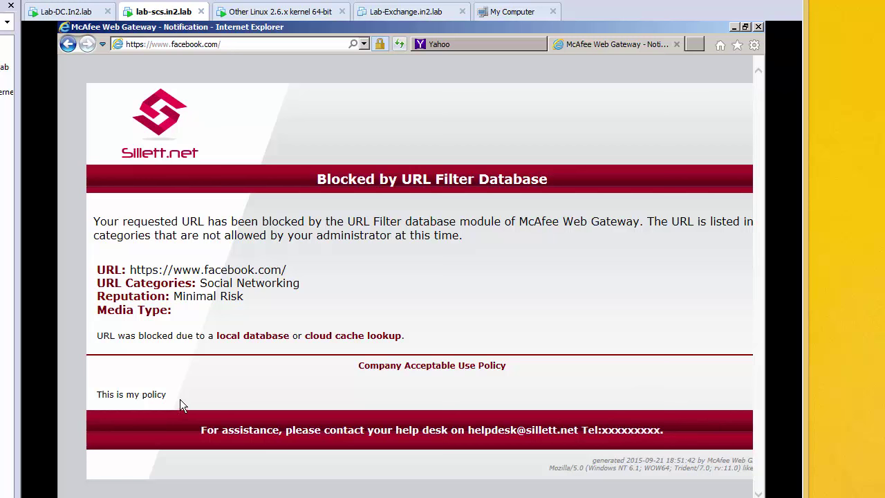
triple_click(103, 394)
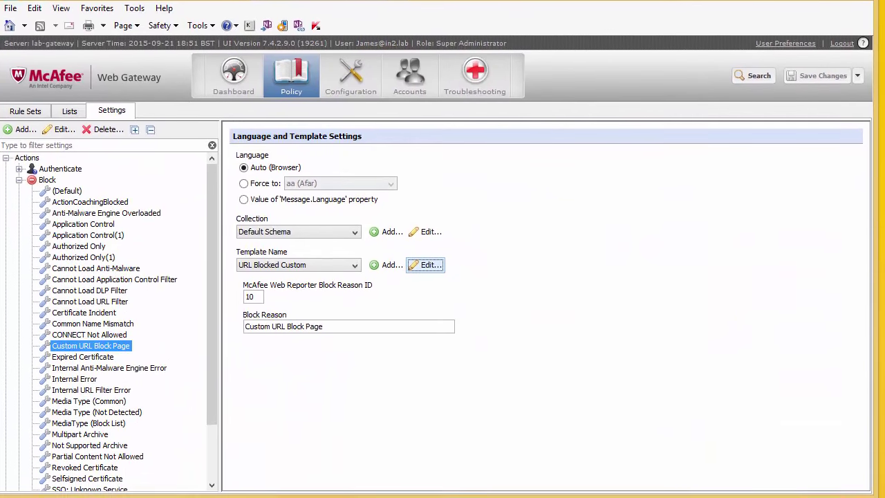
Open the URL Blocked Custom template files, review default/stylesheet.css, and bring up Export for the default folder.
left_click(433, 262)
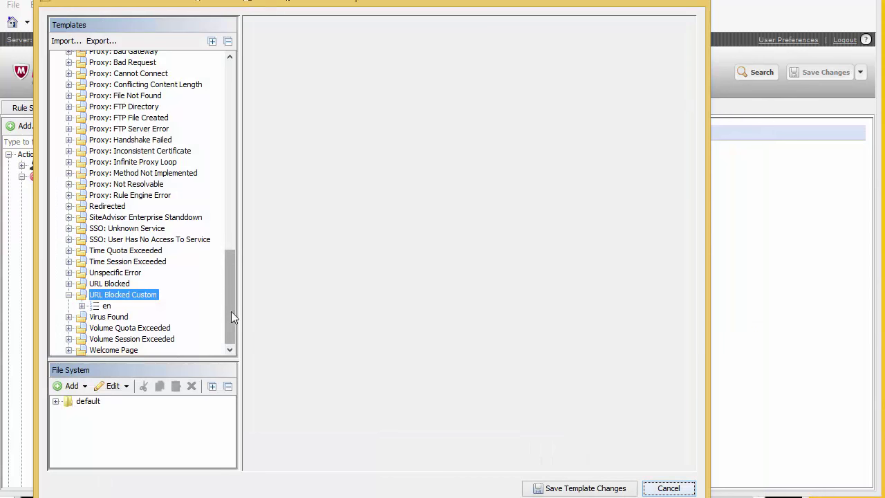
left_click(56, 402)
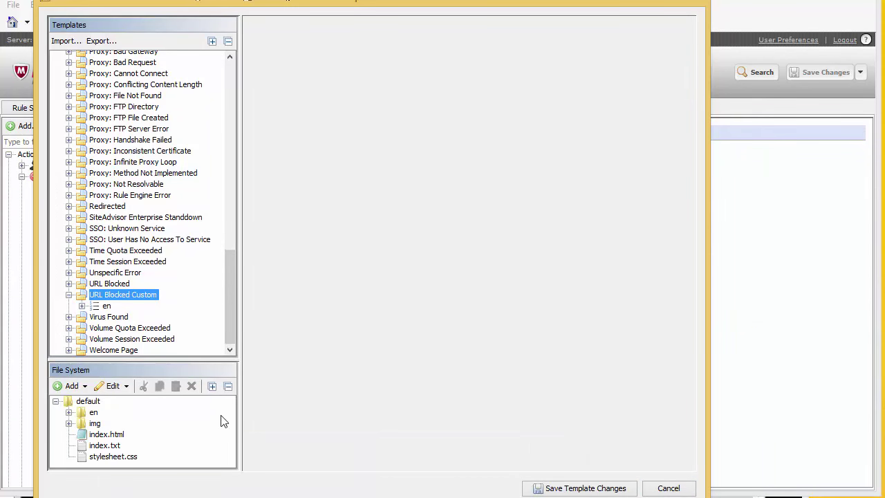
left_click(108, 457)
scroll(421, 206, "down", 5)
scroll(401, 208, "up", 9)
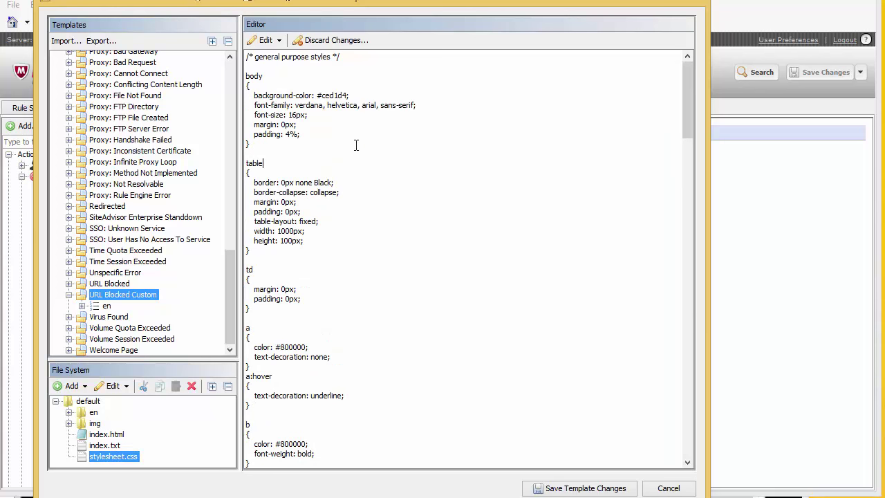
scroll(325, 251, "down", 14)
scroll(325, 251, "down", 15)
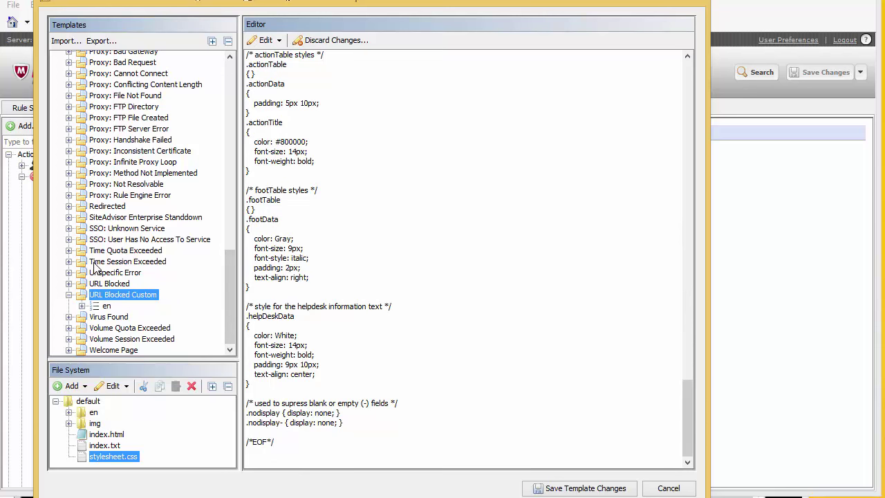
left_click(88, 402)
left_click(101, 41)
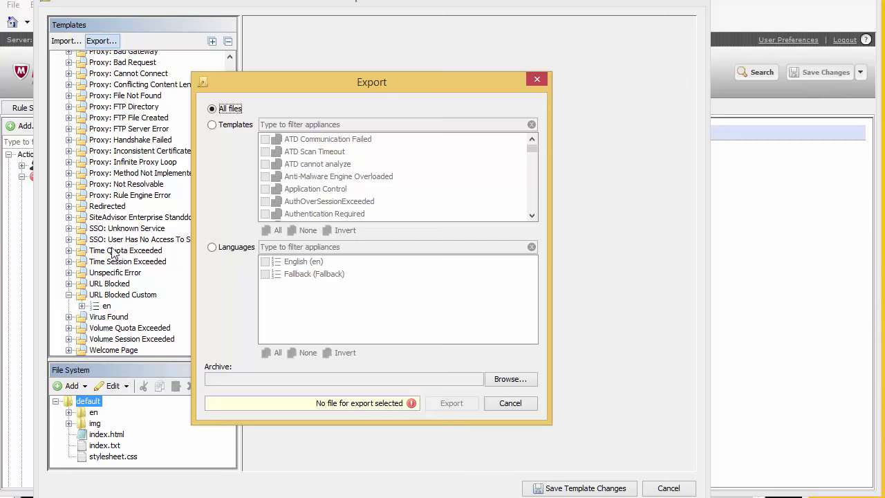
Change the .policyHeading colour in stylesheet.css from #800000 to #01DF3A and save.
left_click(510, 406)
left_click(119, 456)
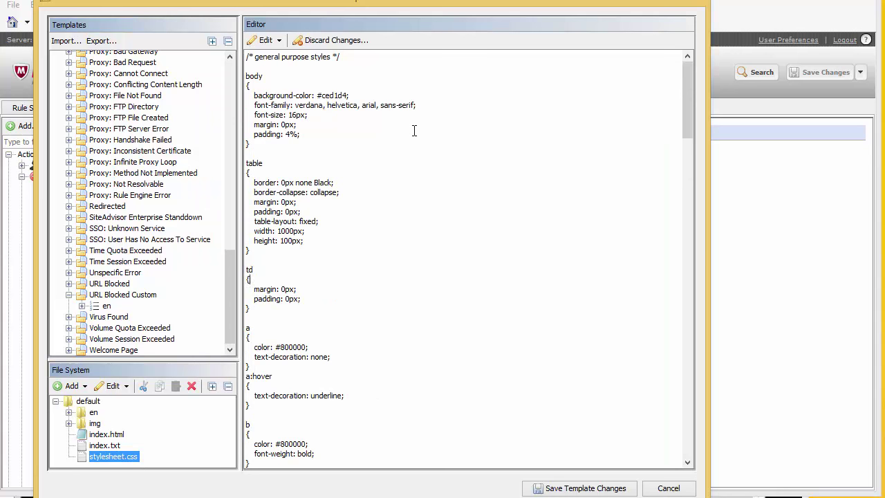
scroll(346, 98, "down", 15)
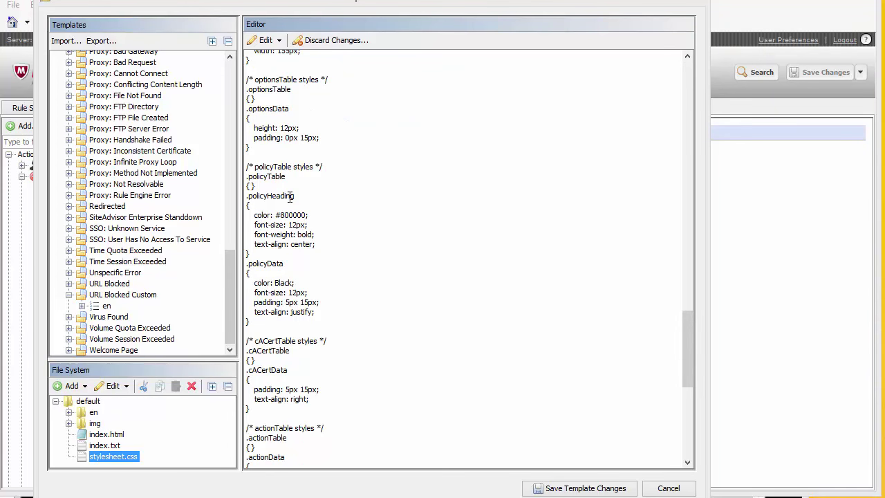
left_click_drag(308, 196, 253, 196)
left_click_drag(307, 215, 276, 213)
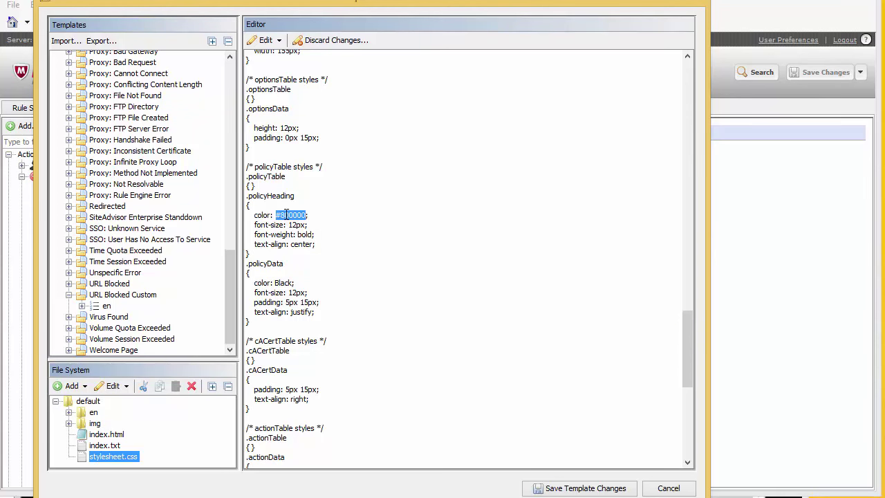
type("#01DF3A")
left_click(581, 488)
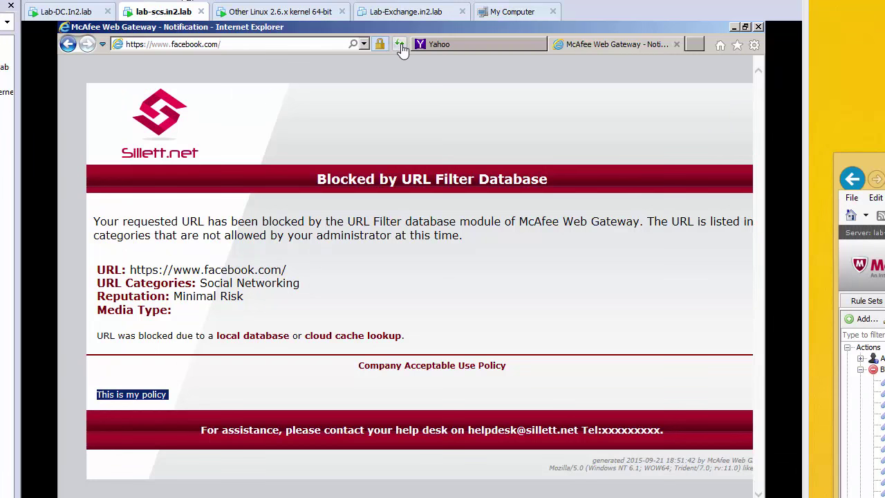
Refresh the facebook.com block page and check the green policy heading and block details.
left_click(401, 44)
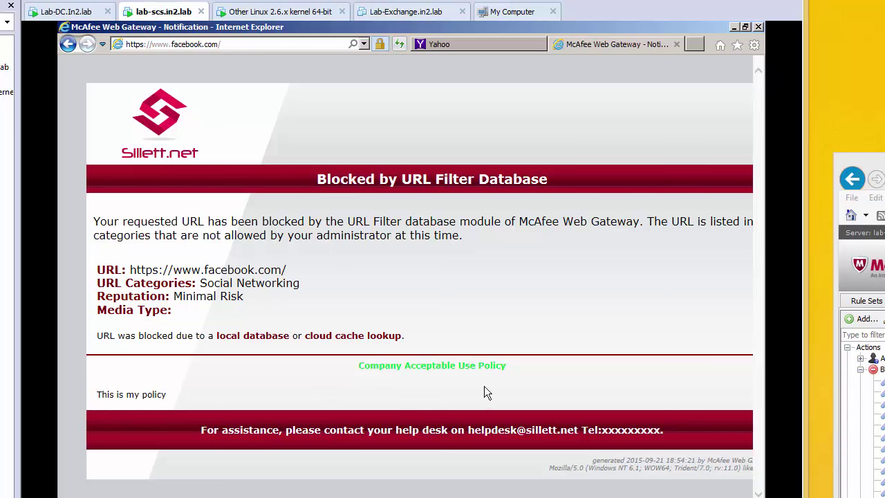
triple_click(352, 387)
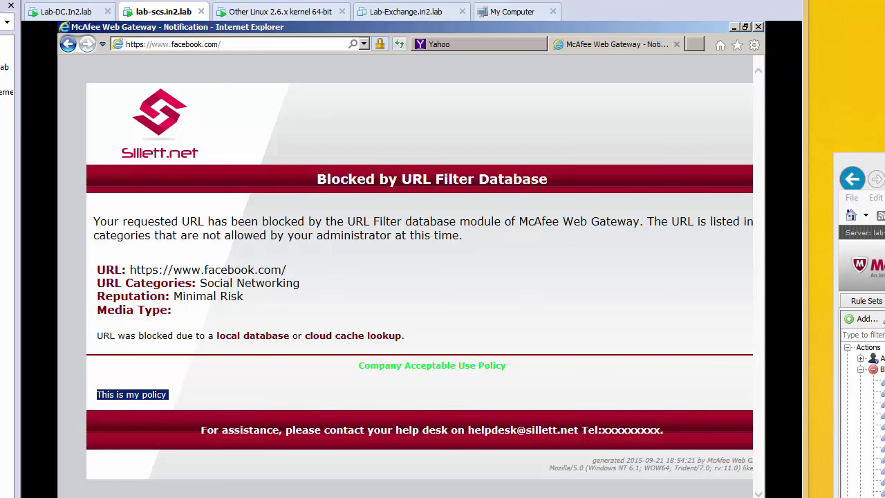
left_click(753, 370)
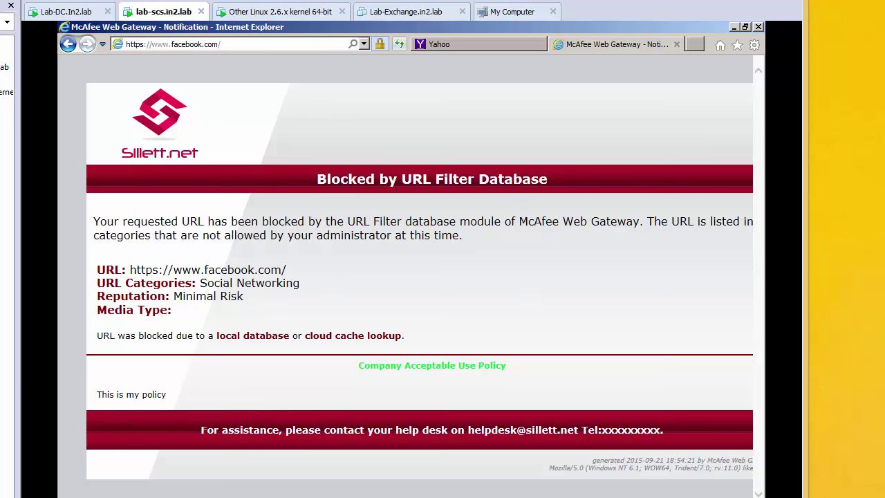
left_click_drag(93, 220, 251, 306)
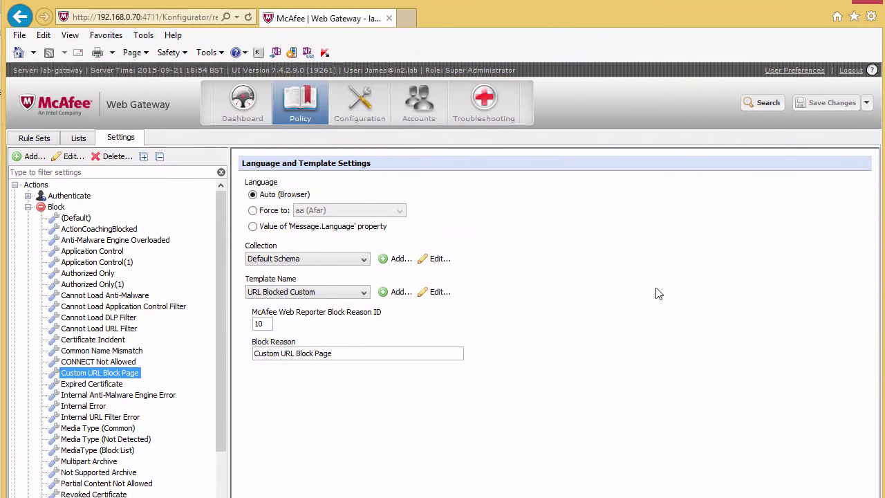
In URL Blocked Custom's en html source, retitle the page 'This is a Socal Media Block Page'.
left_click(433, 292)
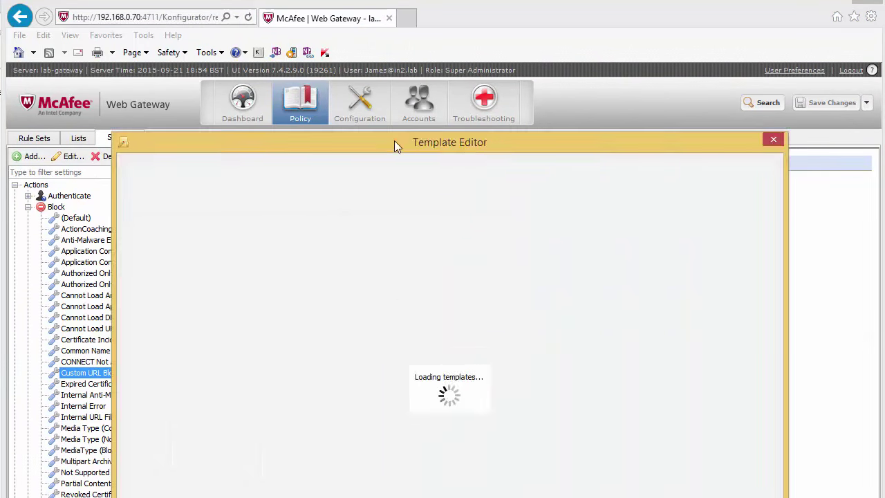
left_click_drag(394, 140, 376, 4)
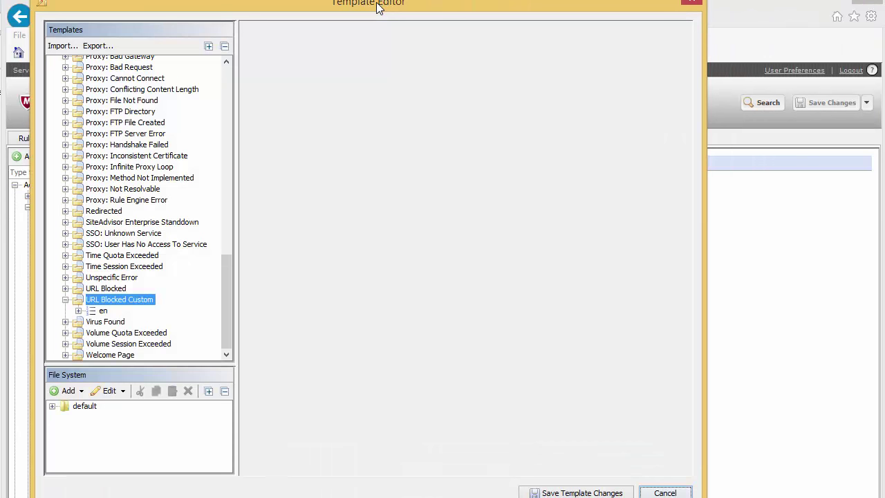
left_click(78, 311)
left_click(117, 322)
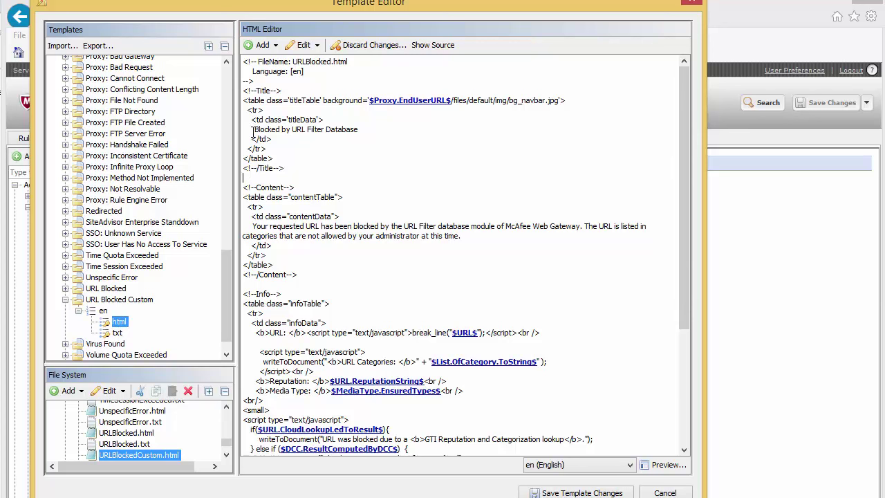
type("This is a ")
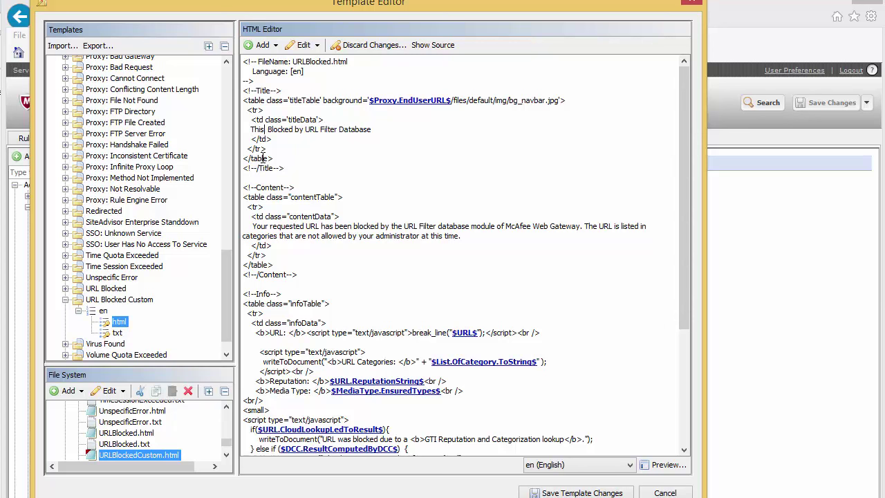
type("Socal")
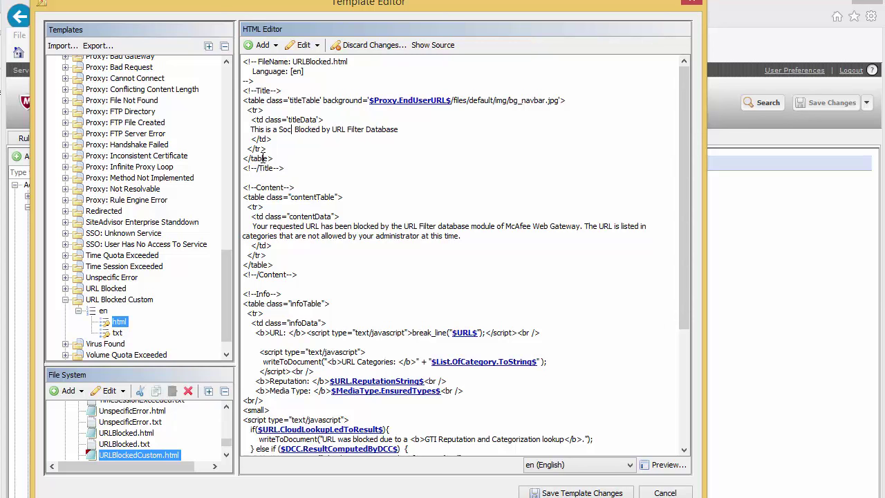
type(" Media ")
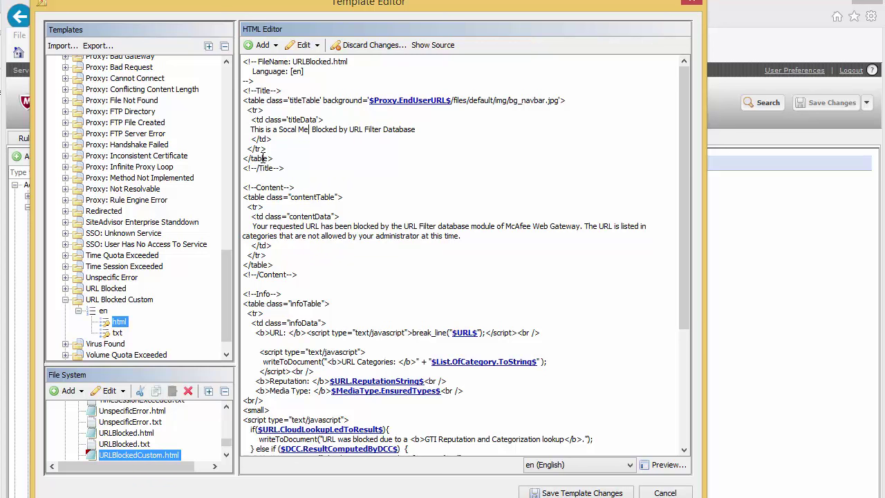
type("Block")
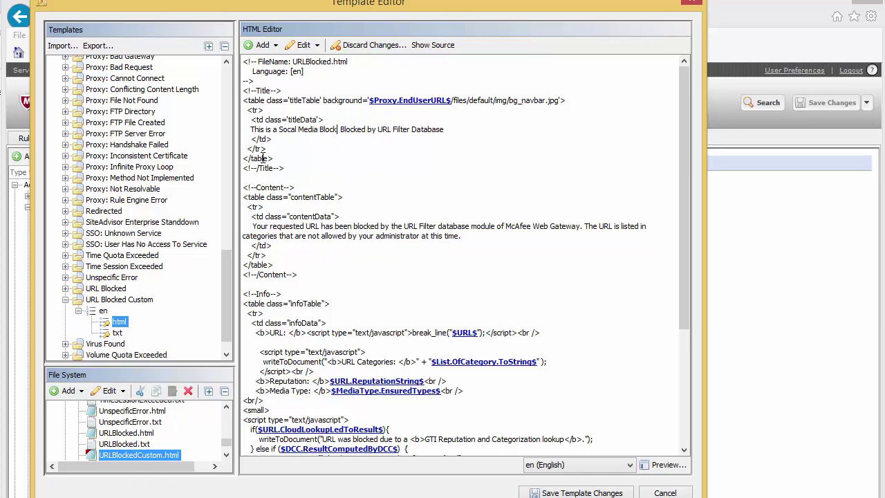
type(" Page")
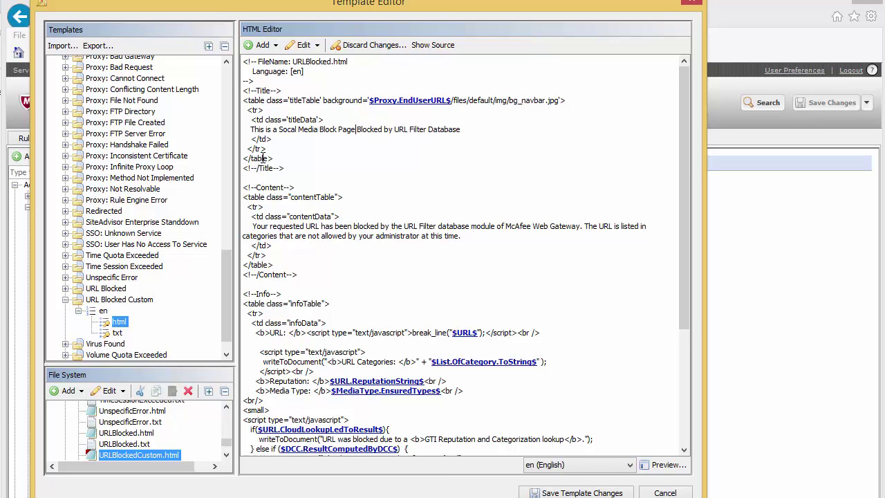
key("Delete")
key("Delete")
key("Delete")
key("Delete")
key("Delete")
key("Delete")
key("Delete")
key("Delete")
key("Delete")
key("Delete")
key("Delete")
key("Delete")
key("Delete")
key("Delete")
key("Delete")
key("Delete")
key("Delete")
key("Delete")
key("Delete")
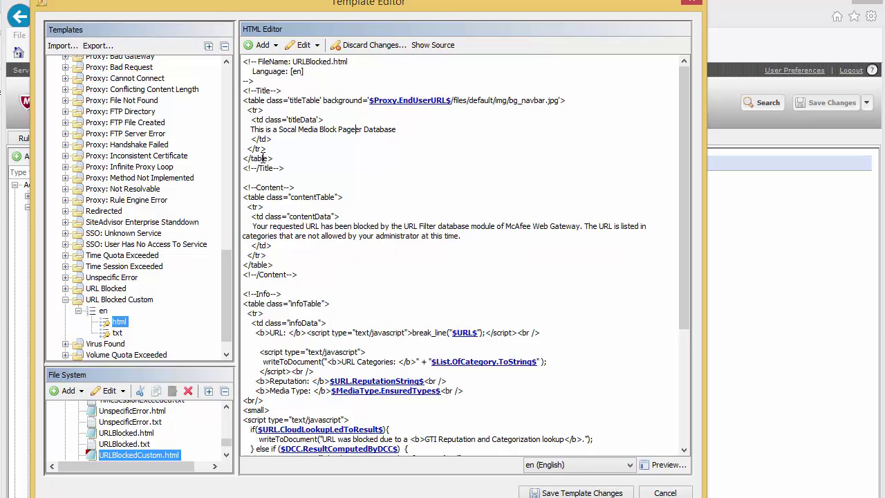
key("Delete")
key("Delete")
key("Delete")
key("Delete")
key("Delete")
key("Delete")
key("Delete")
key("Delete")
key("Delete")
Save the template edits and confirm the refreshed Facebook block page reads 'This is a Socal Media Block Page'.
left_click_drag(254, 227, 486, 240)
left_click(433, 121)
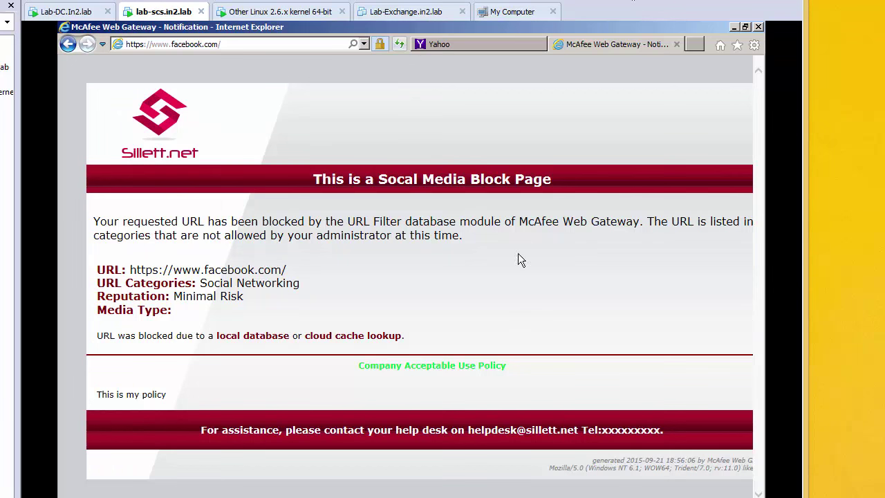
left_click_drag(559, 183, 296, 184)
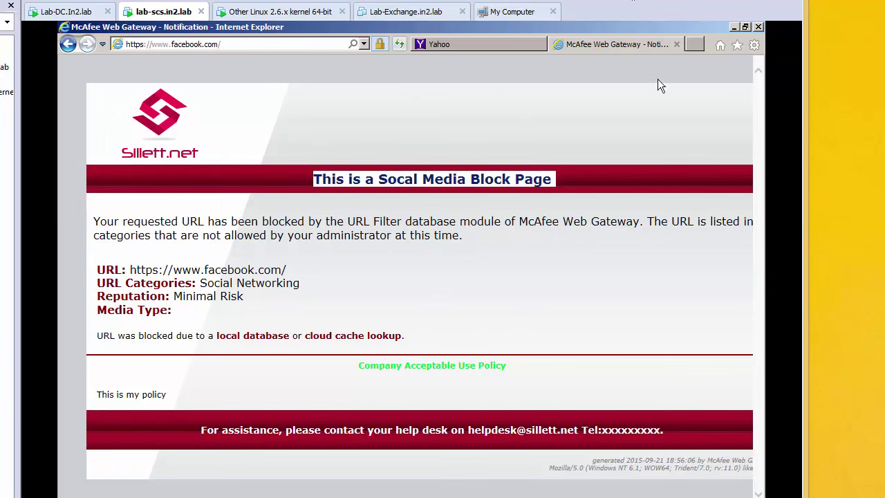
key("alt+Tab")
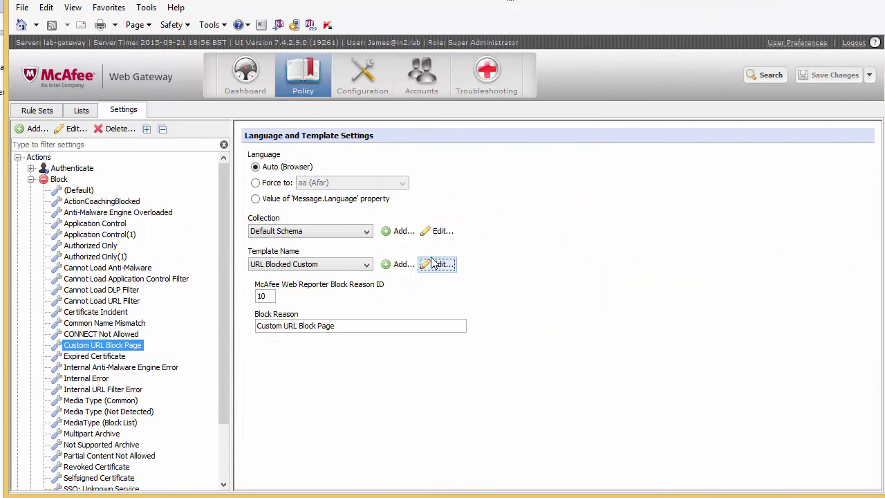
Open the URL Blocked Custom > en > html source in the template editor.
left_click(446, 265)
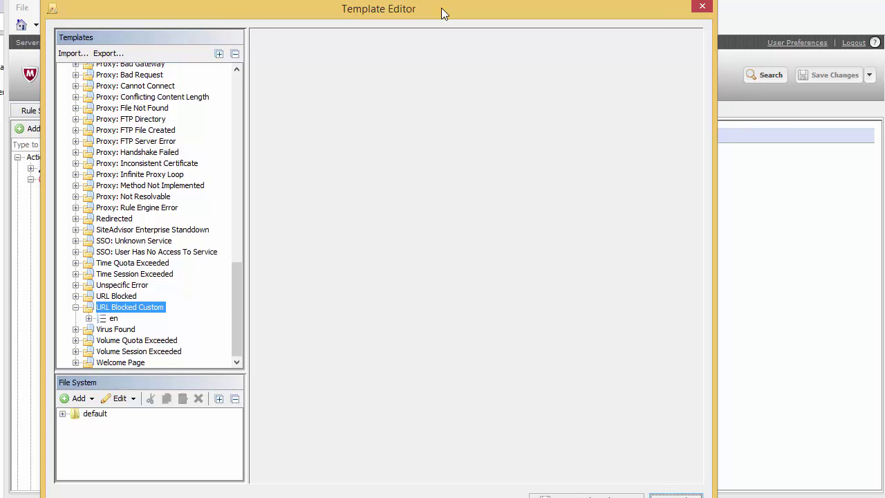
double_click(115, 319)
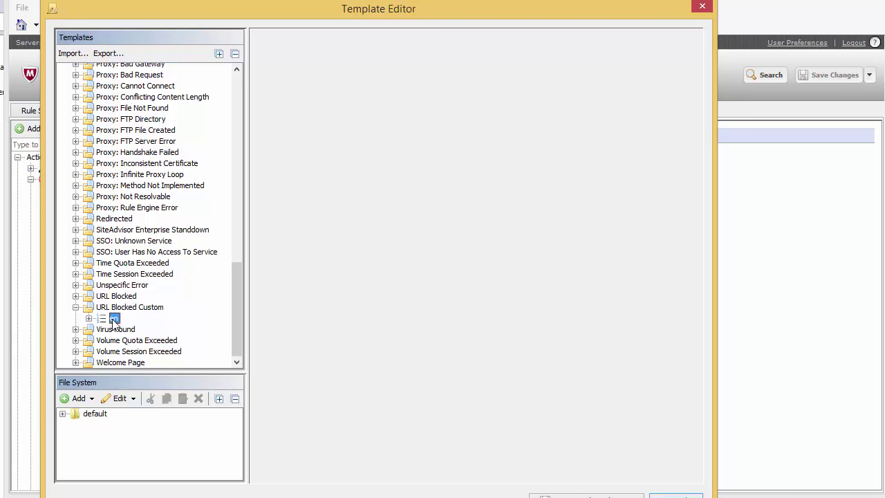
left_click(129, 330)
left_click(581, 242)
scroll(519, 237, "down", 6)
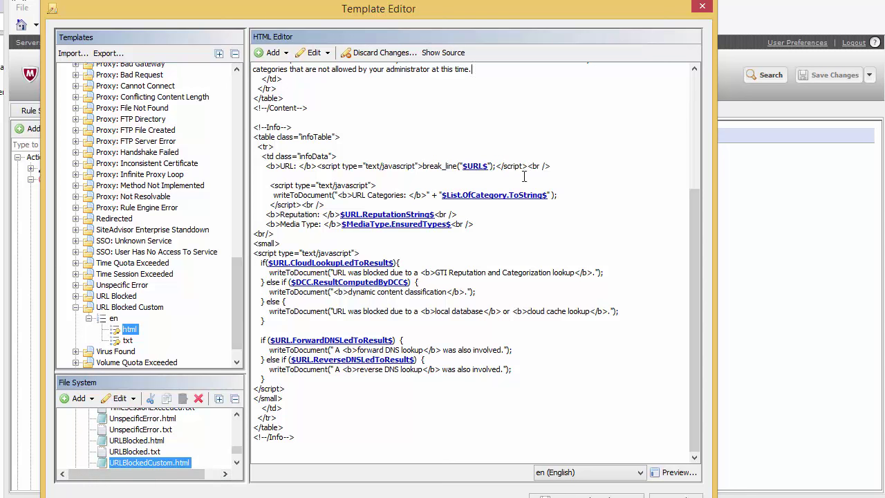
Review the info-table URL and category lines, then add two blank lines after Media Type.
left_click_drag(337, 156, 260, 157)
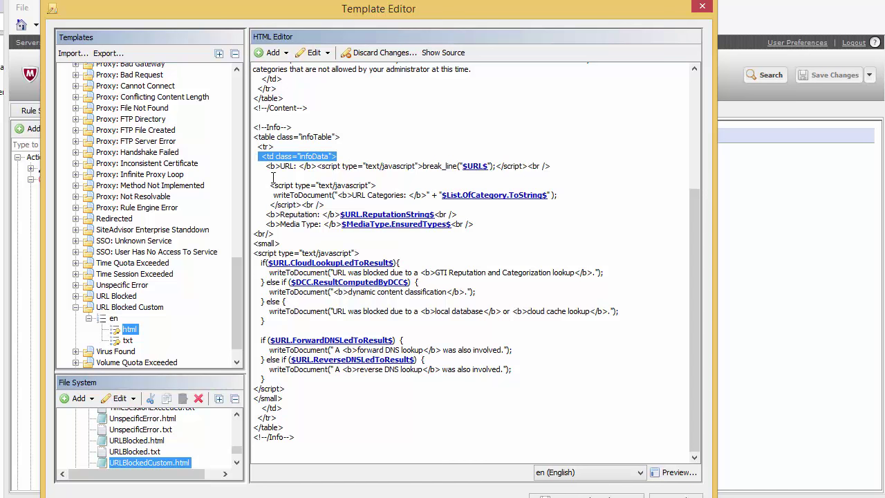
left_click_drag(287, 167, 575, 165)
left_click_drag(263, 185, 325, 206)
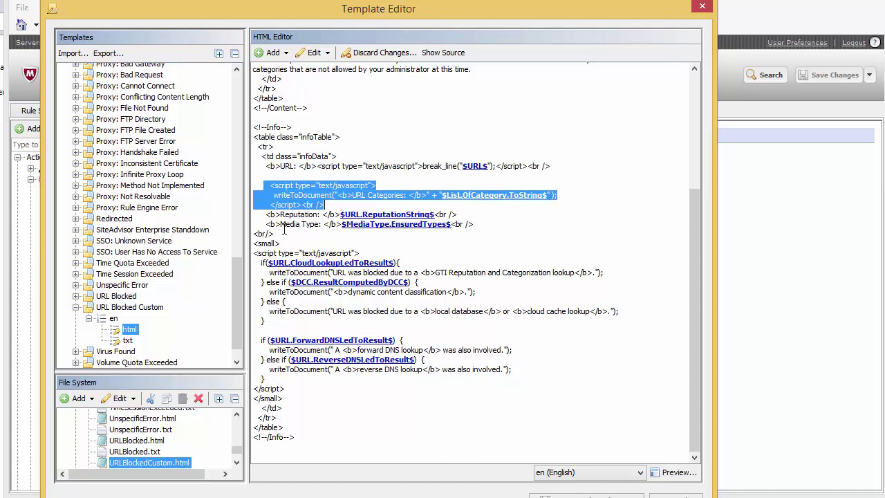
left_click(475, 224)
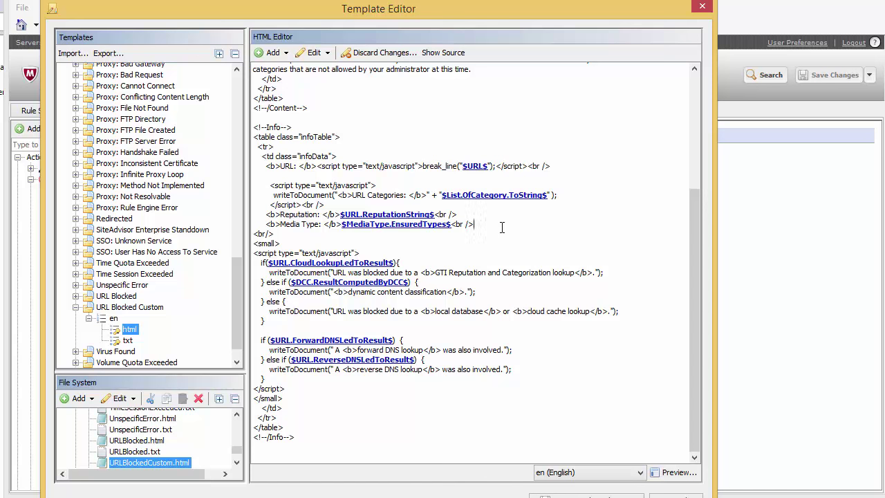
key("Return")
key("Return")
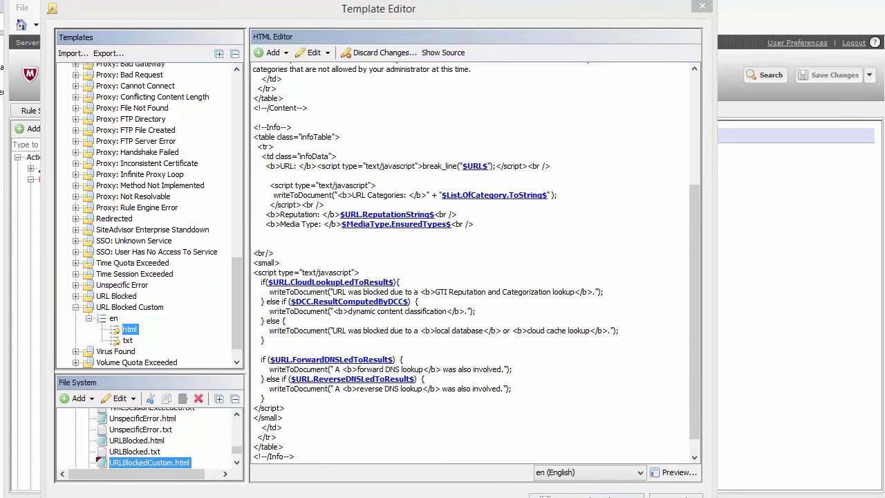
key("alt+Tab")
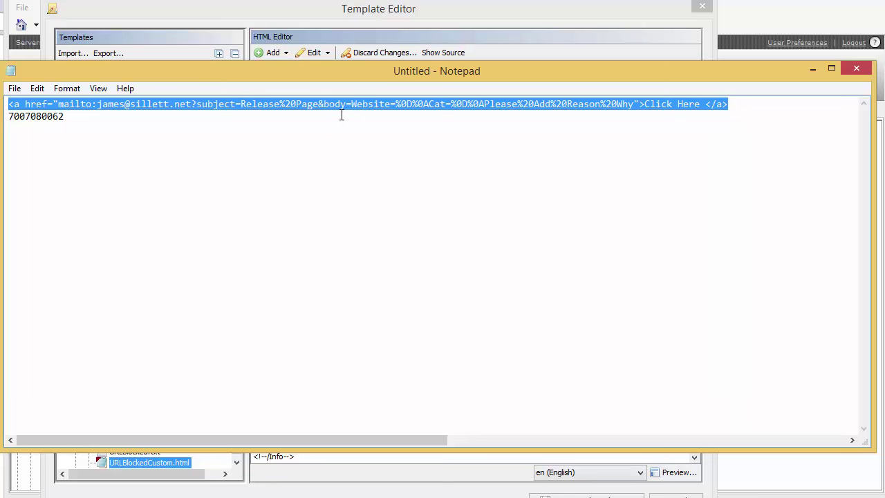
Inspect the Website= and Cat= fields in the Notepad mailto link's email body.
left_click(392, 105)
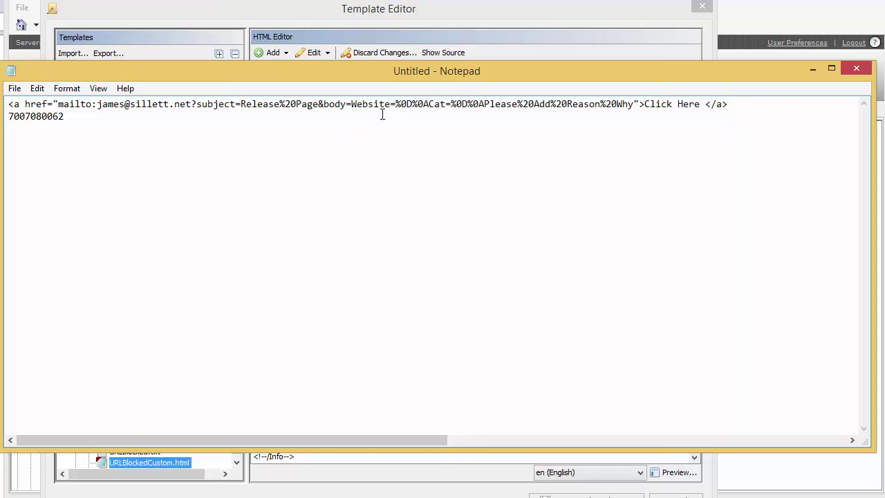
left_click_drag(394, 104, 430, 104)
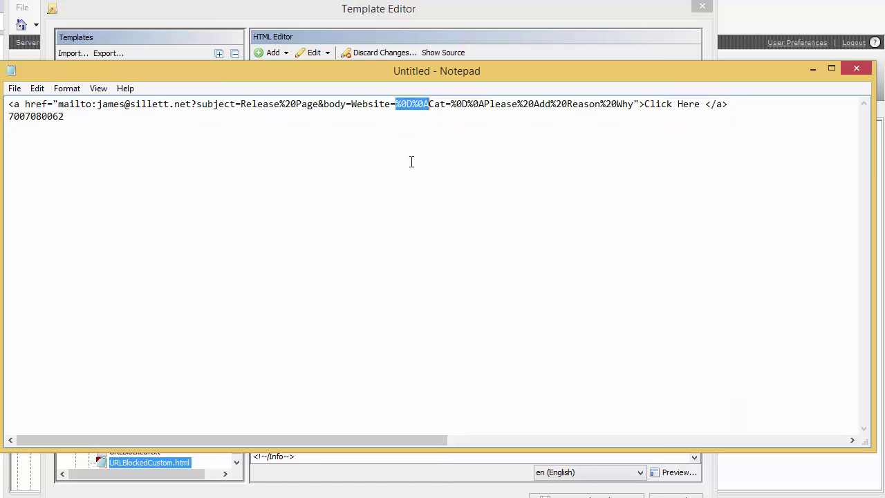
left_click(436, 104)
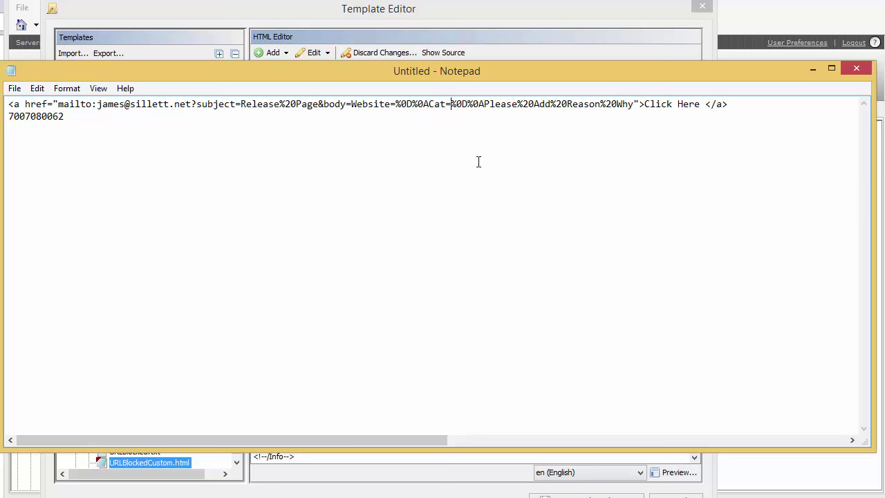
left_click(451, 104)
Delete the stray number line below the mailto link in Notepad.
left_click(61, 114)
left_click_drag(69, 117, 7, 115)
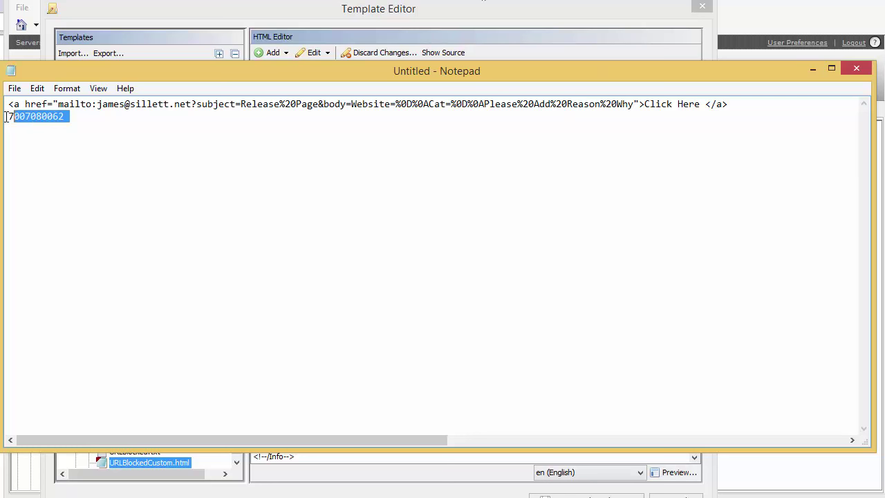
key("Delete")
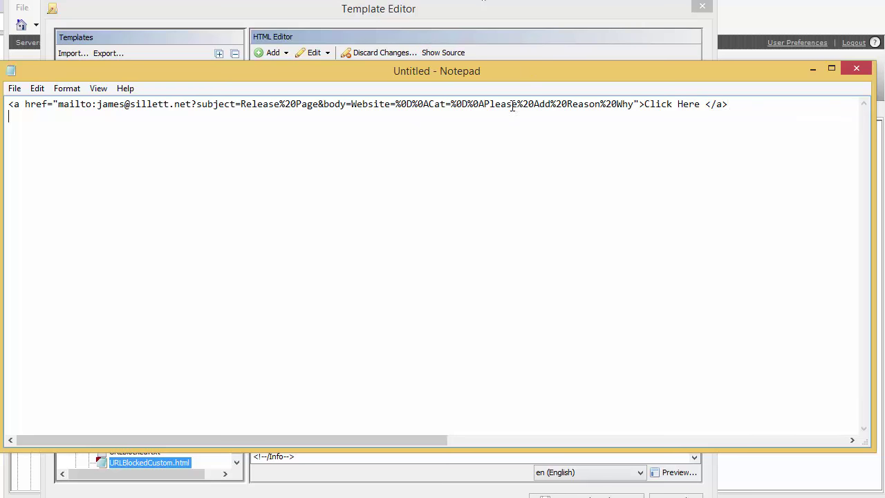
Copy the whole mailto link line and return to the template editor.
left_click_drag(730, 103, 8, 105)
right_click(67, 109)
left_click(98, 153)
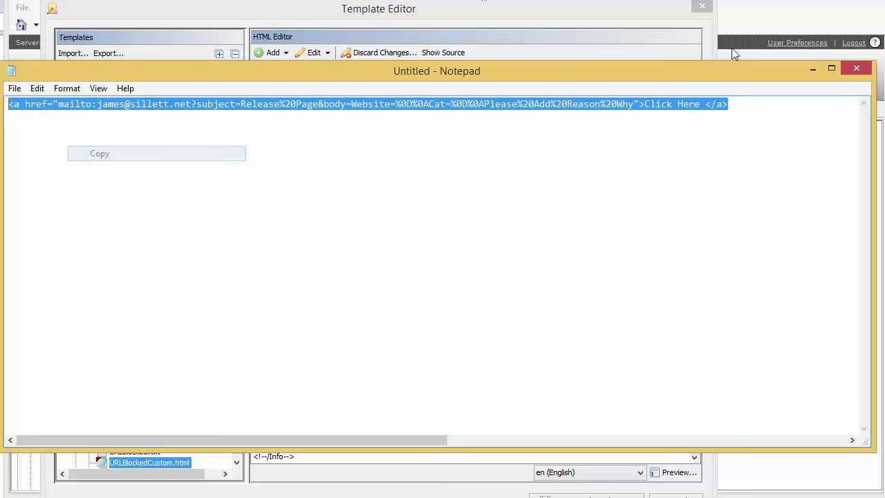
left_click(810, 68)
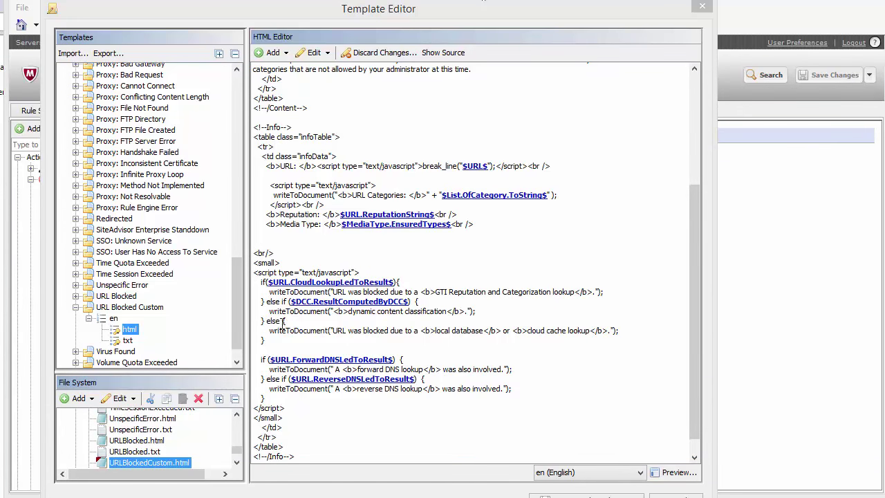
left_click(399, 443)
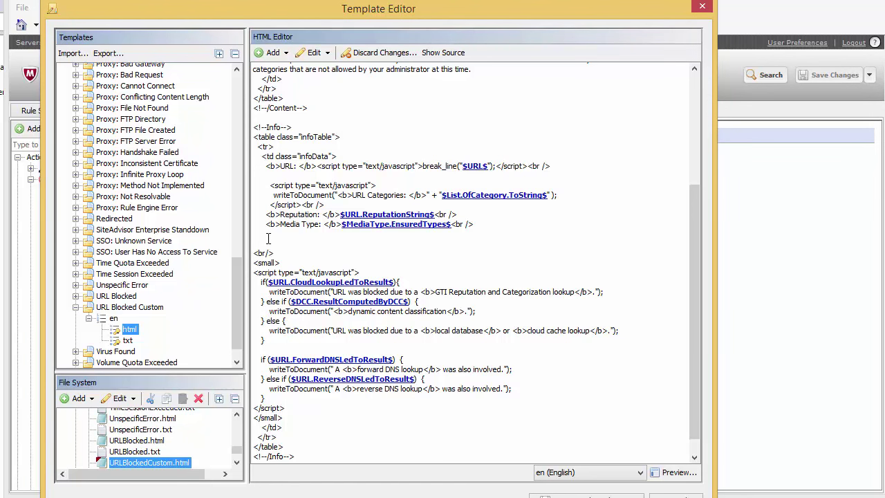
Paste the mailto Click Here link after a <b> tag under Media Type and save the template.
key("BackSpace")
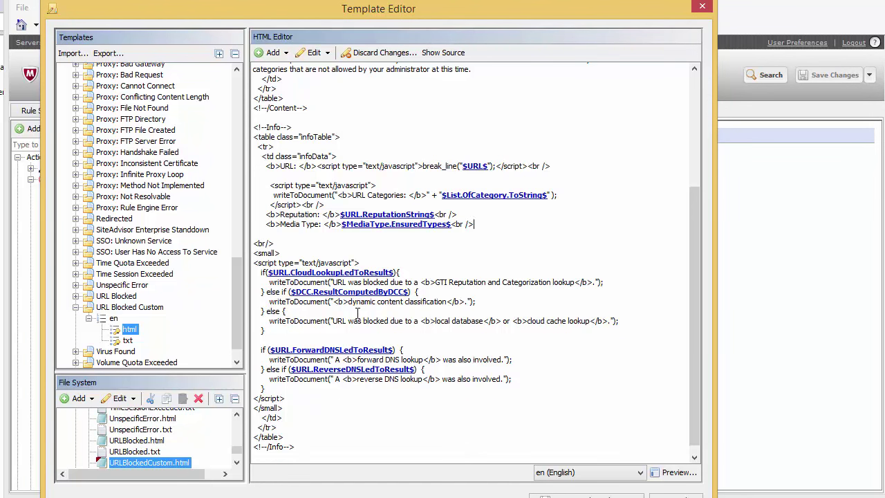
key("Return")
type("<b>")
key("ctrl+v")
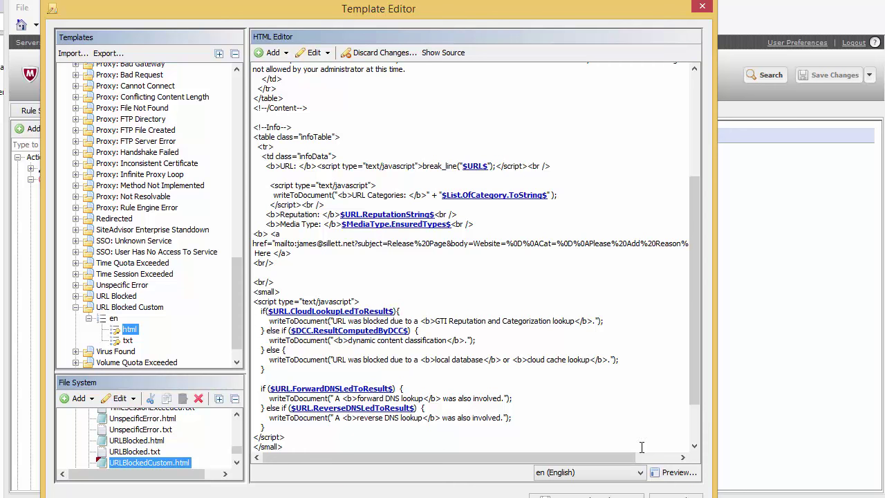
left_click(613, 496)
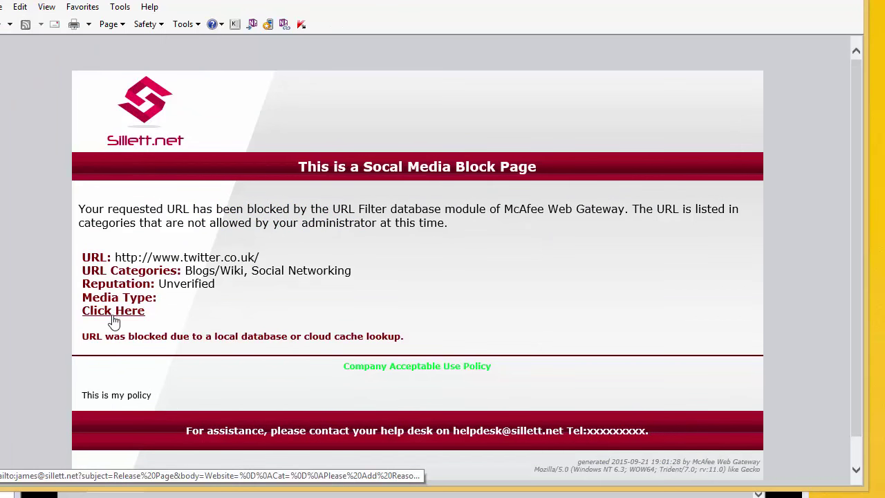
Open a 'Release Page' mail draft from the block page's Click Here link, Website= and Cat= still blank.
left_click(112, 312)
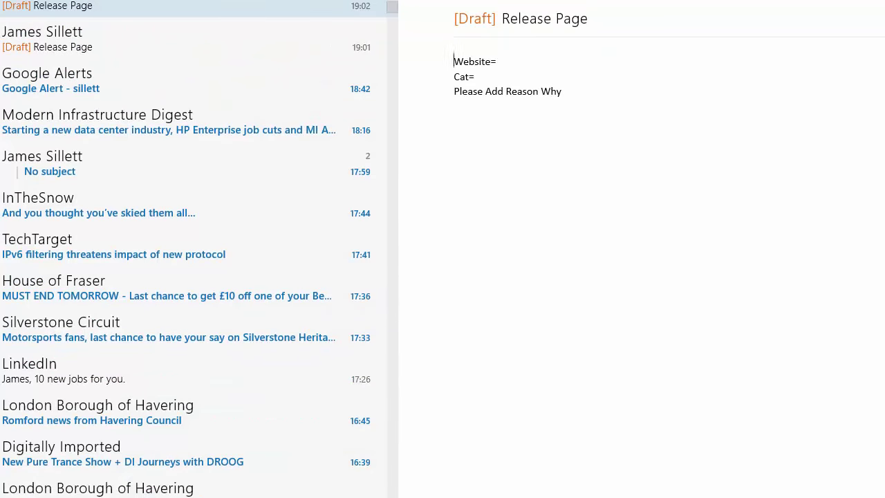
key("alt+Tab")
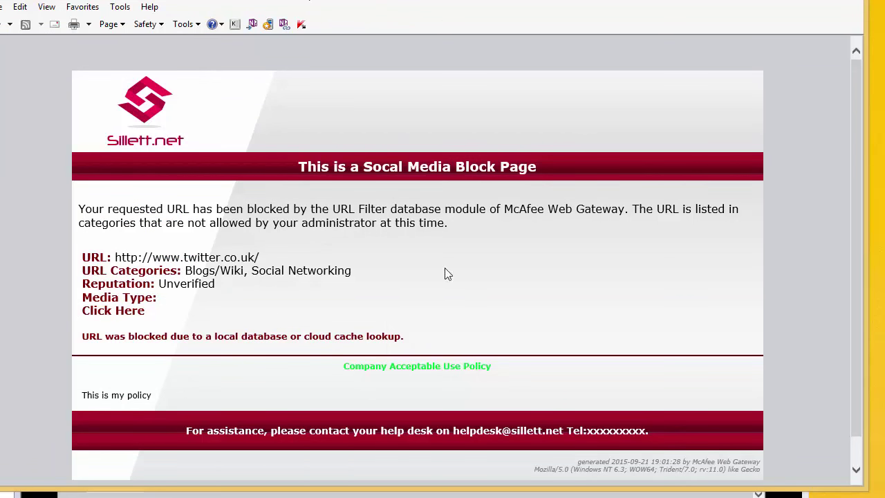
left_click(106, 316)
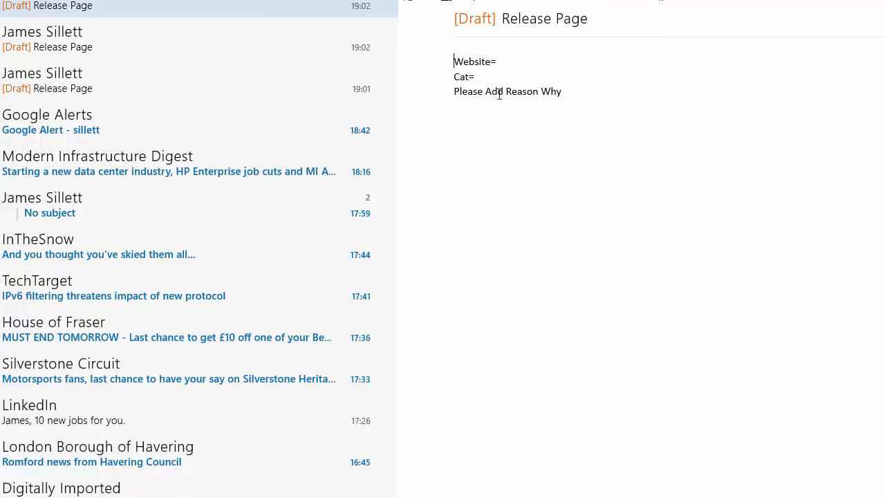
mouse_move(341, 118)
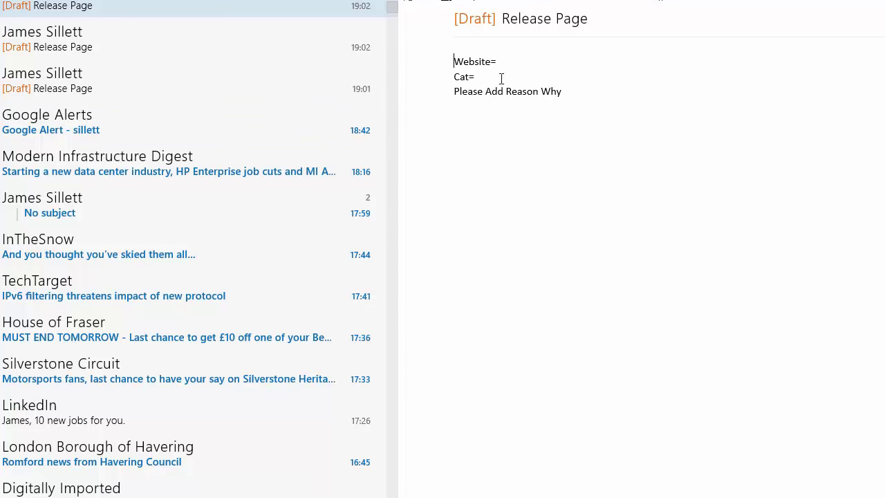
mouse_move(281, 64)
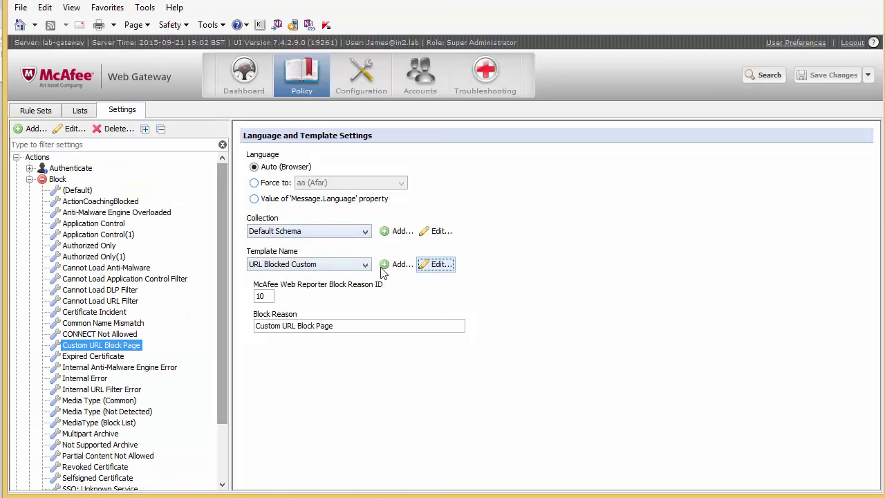
Append 'to request this page to be released' to the Click Here link label.
left_click(432, 265)
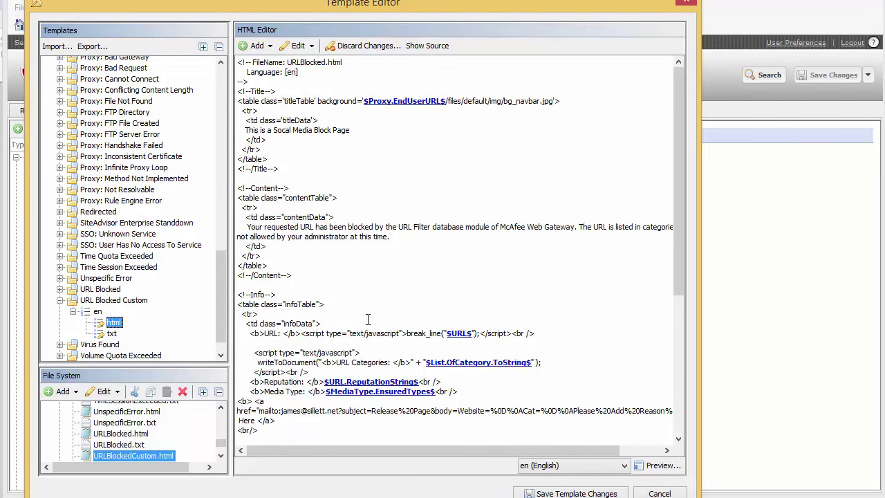
scroll(363, 322, "down", 4)
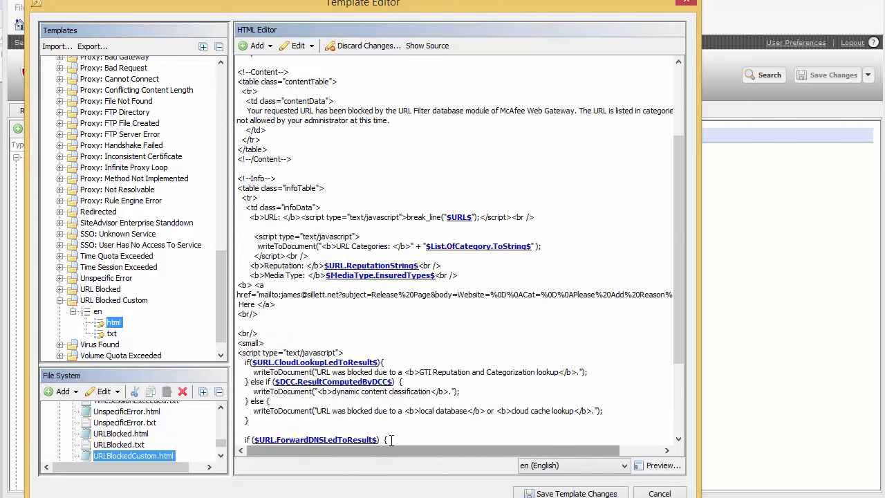
scroll(359, 451, "right", 2)
scroll(320, 447, "left", 2)
left_click(257, 304)
type("to ")
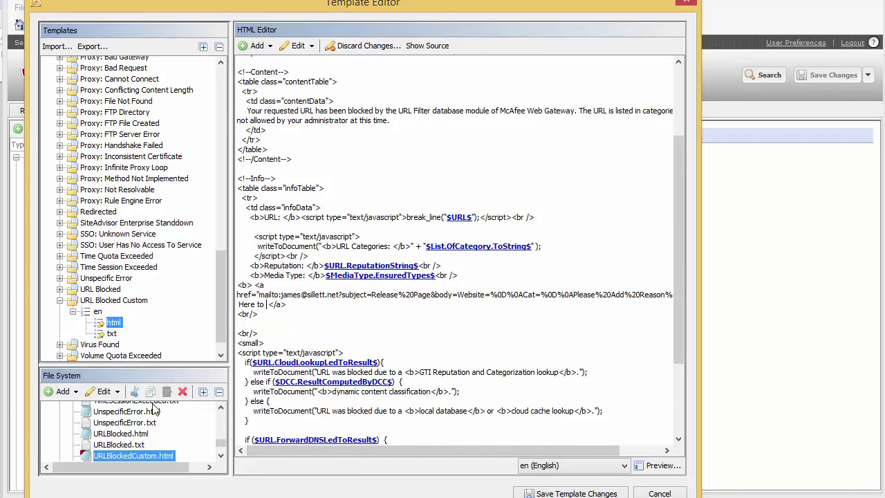
type("request this ")
type("po")
type("ge to be r")
type("eleas")
type("ed")
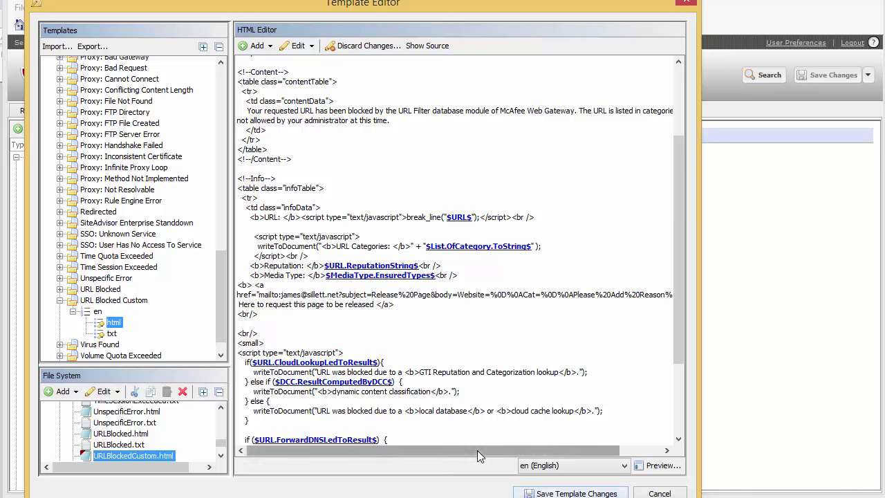
left_click_drag(477, 451, 520, 450)
left_click(491, 293)
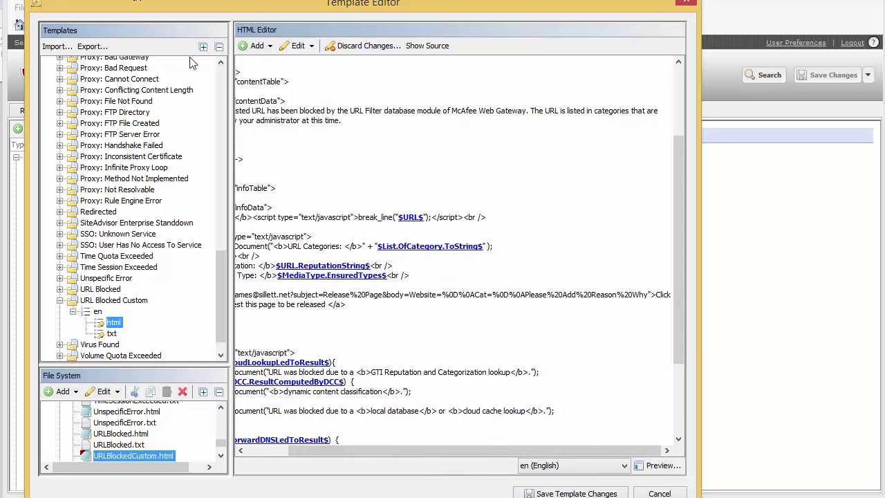
Insert the $URL$ property after Website= in the mailto body.
left_click(270, 46)
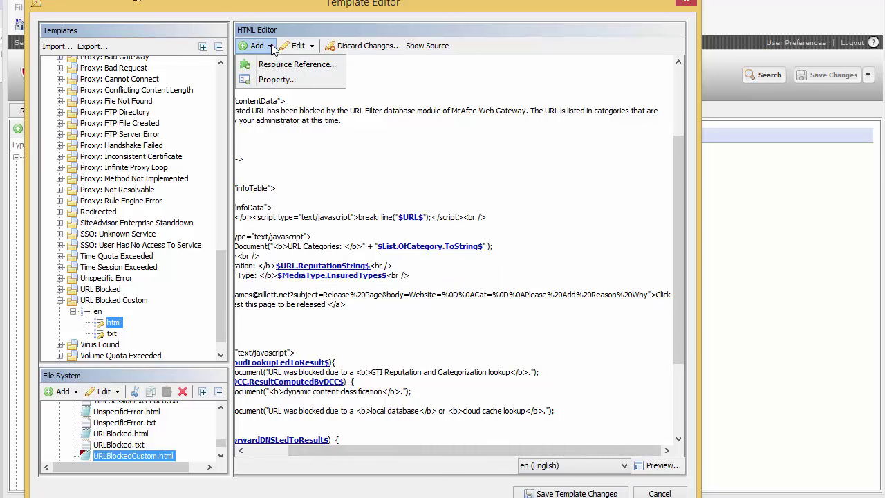
left_click(275, 80)
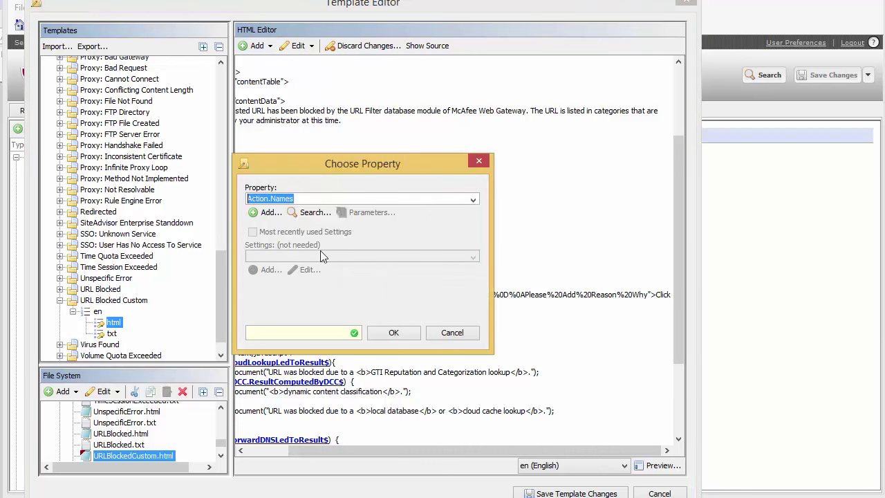
left_click(473, 200)
type("URL")
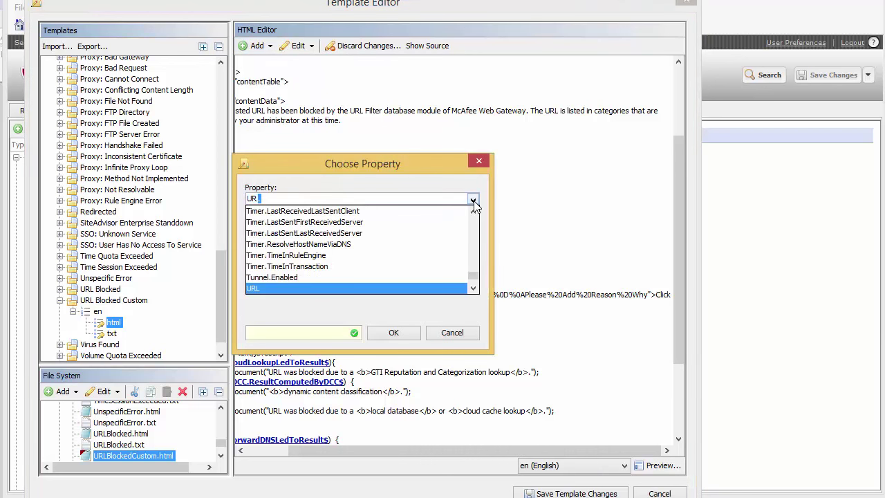
left_click(359, 288)
left_click(392, 332)
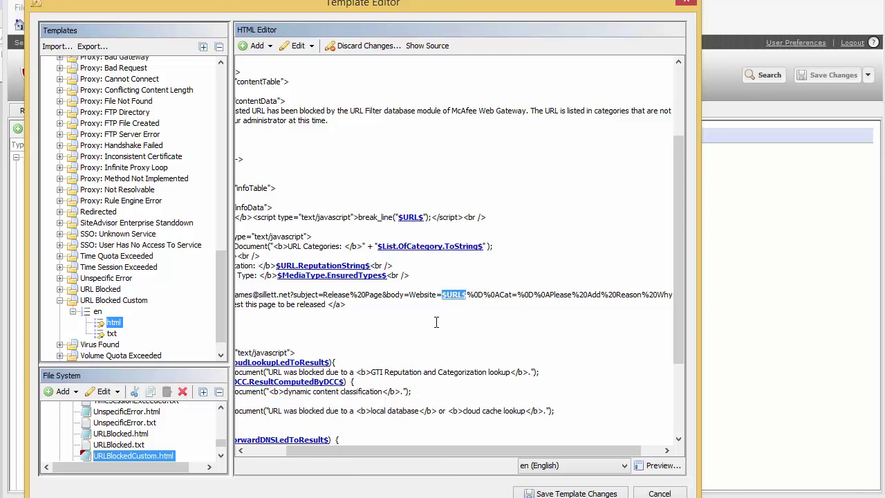
key("Up")
key("Up")
key("Up")
key("Up")
key("Up")
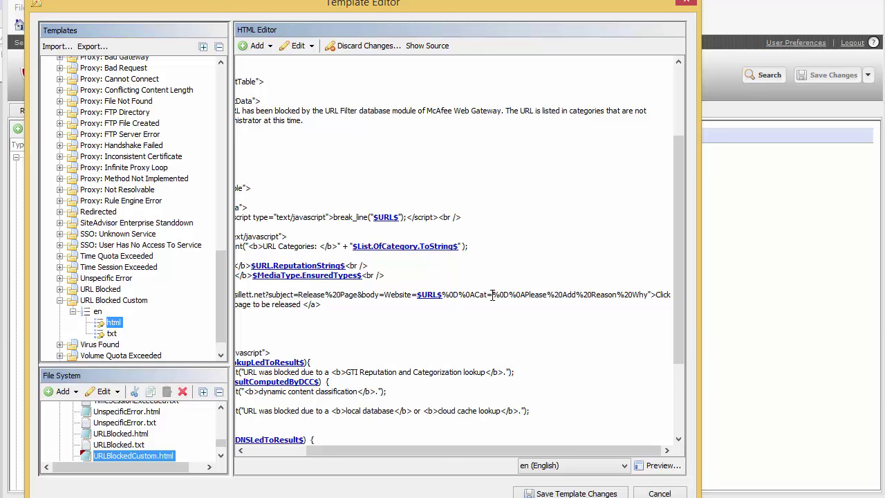
Choose the List.OfCategory.ToString property to insert after Cat=.
left_click(257, 46)
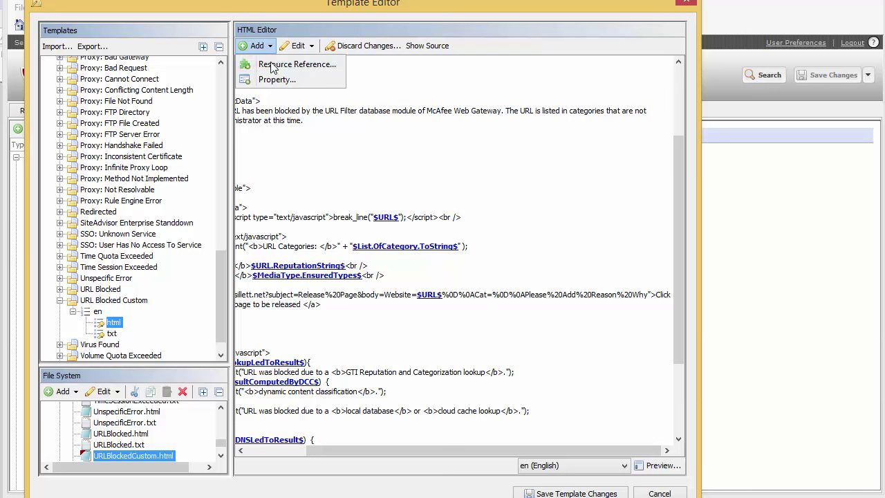
left_click(281, 80)
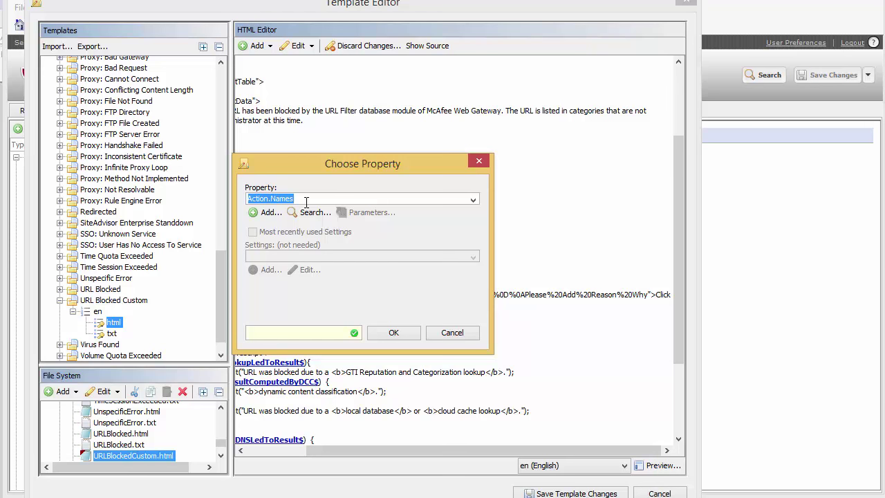
left_click_drag(318, 163, 278, 285)
type("List")
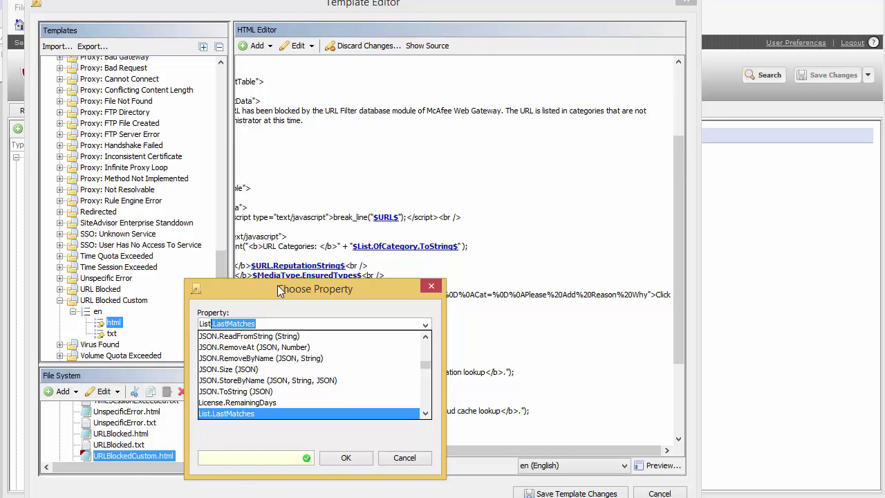
type(".OfC")
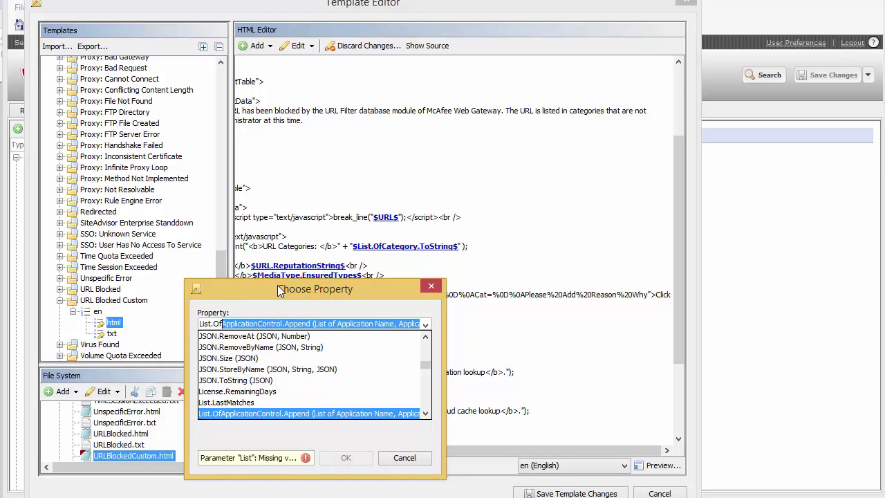
type("a")
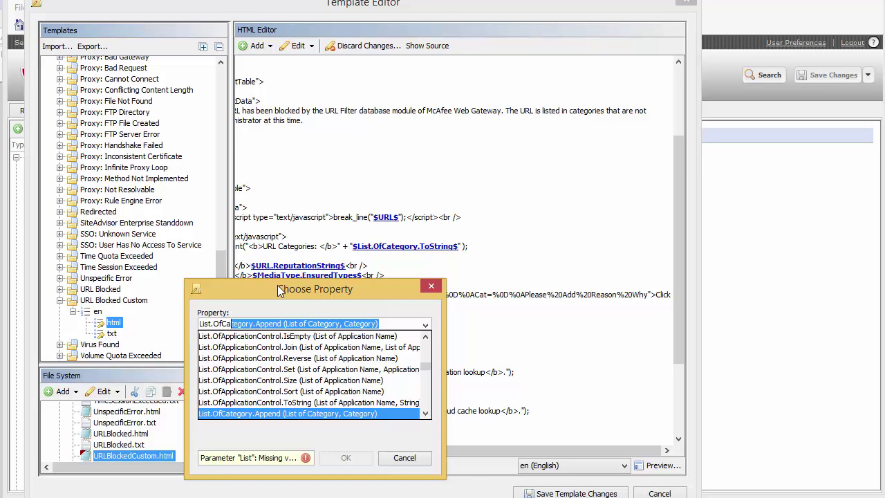
type("tegory.ToShortString")
key("Down")
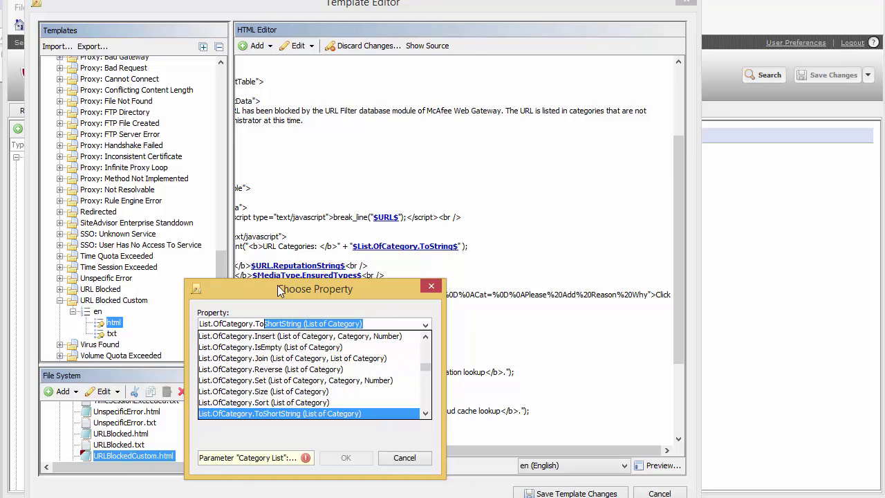
left_click(275, 414)
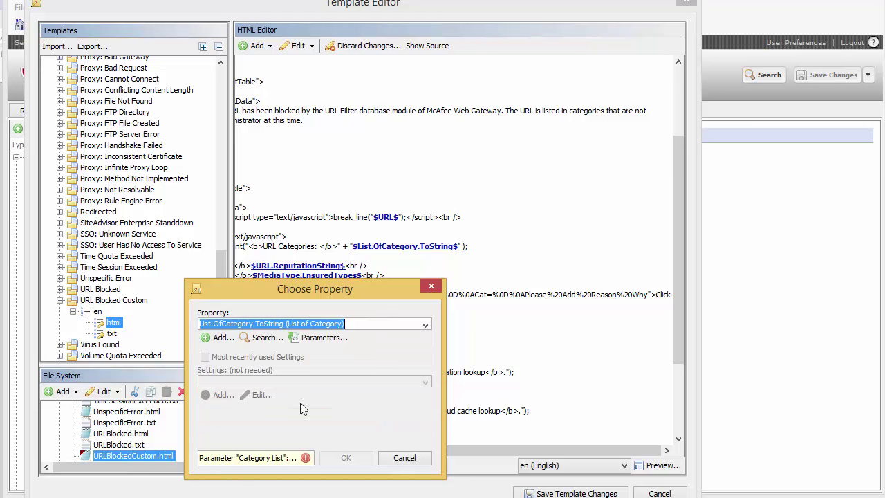
left_click_drag(283, 288, 280, 199)
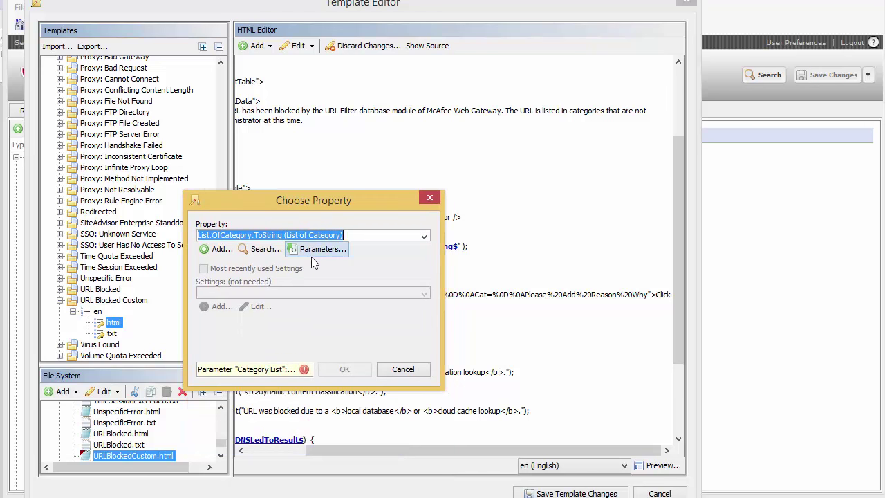
Set its parameter to URL.Categories, insert it into the HTML and save the template.
left_click(312, 253)
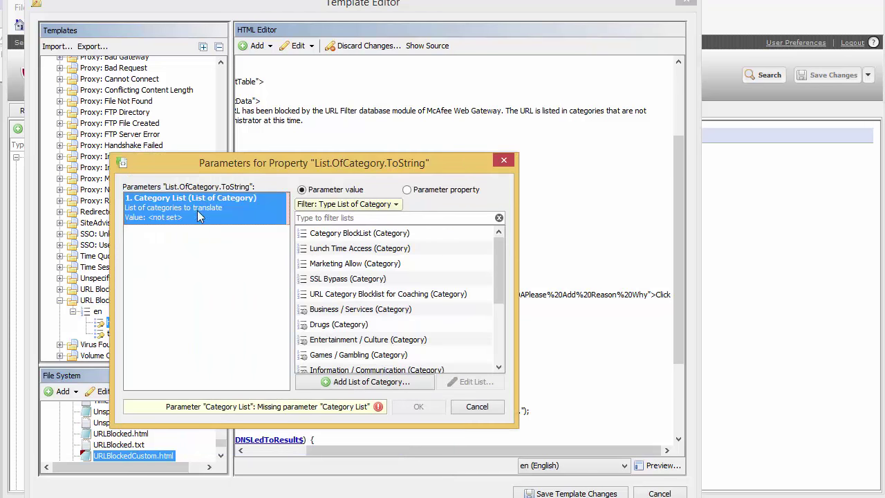
left_click_drag(498, 259, 423, 190)
left_click(407, 190)
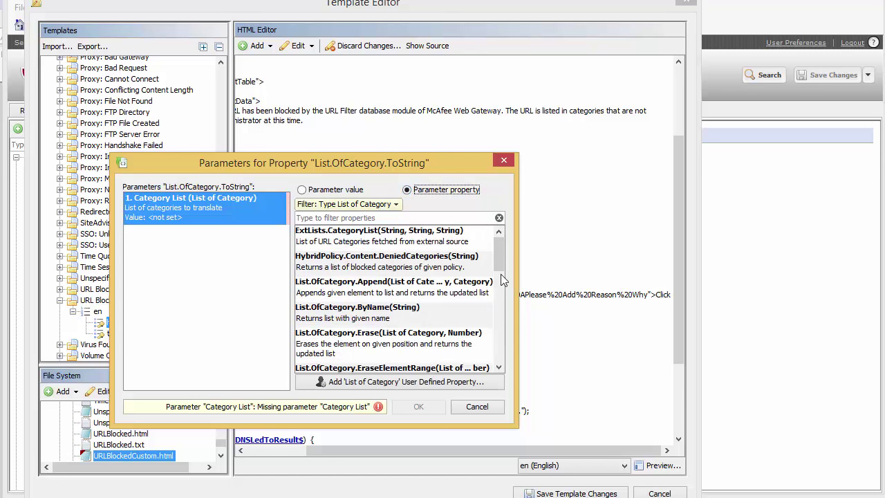
left_click(430, 316)
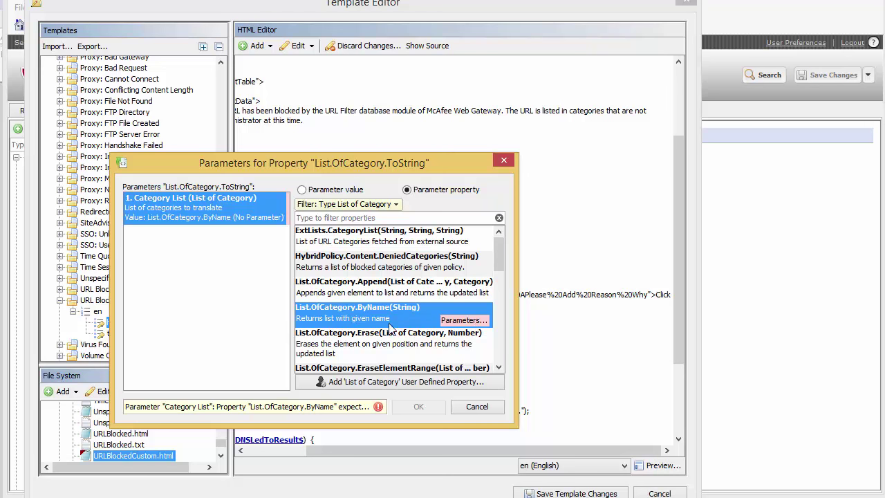
left_click(465, 322)
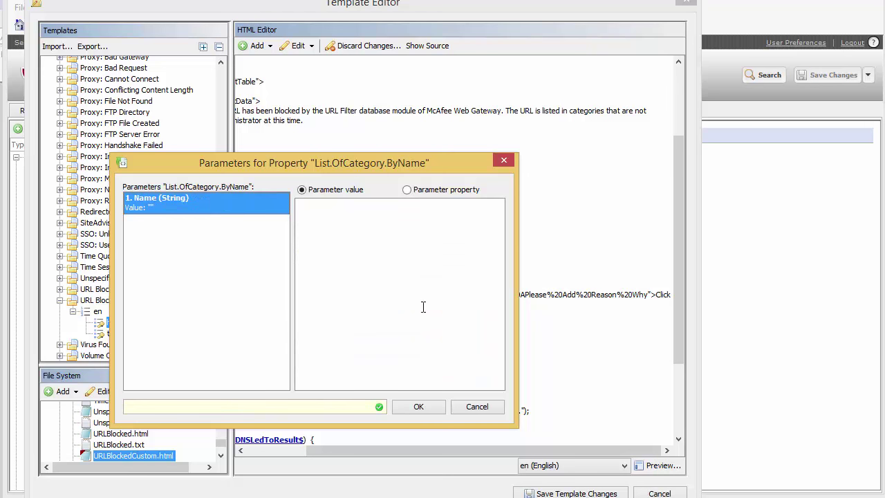
left_click(477, 407)
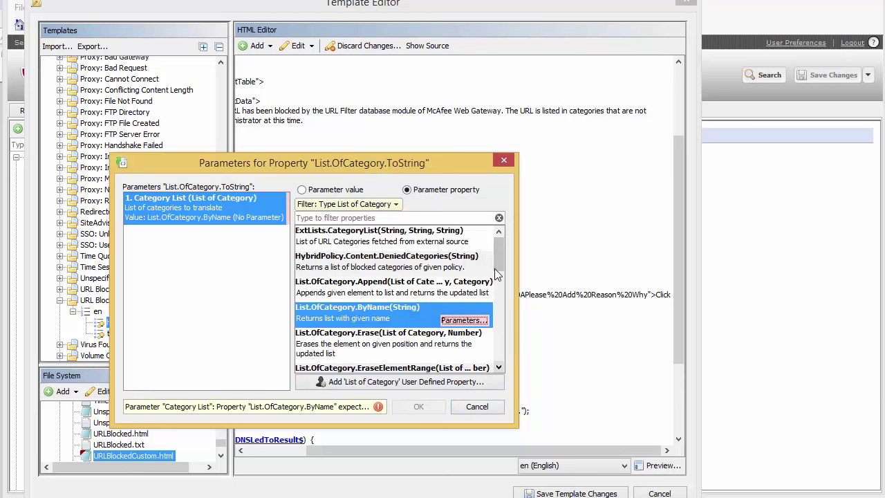
left_click_drag(495, 261, 497, 343)
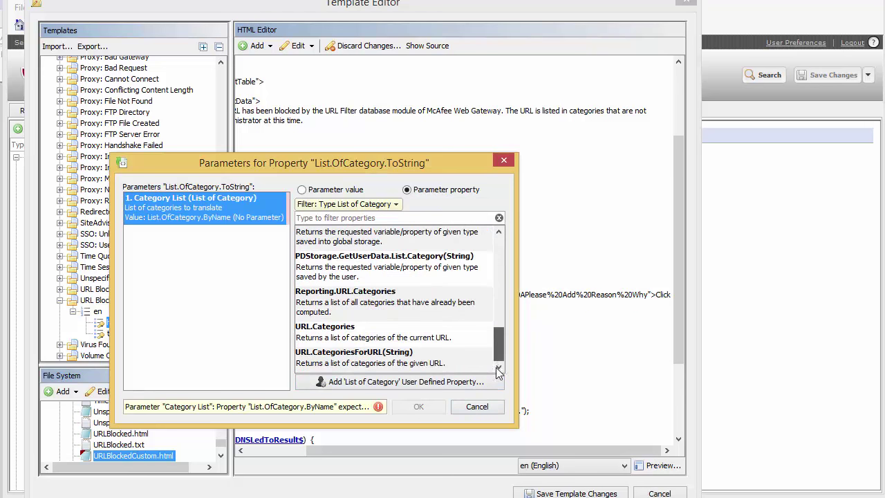
left_click(332, 341)
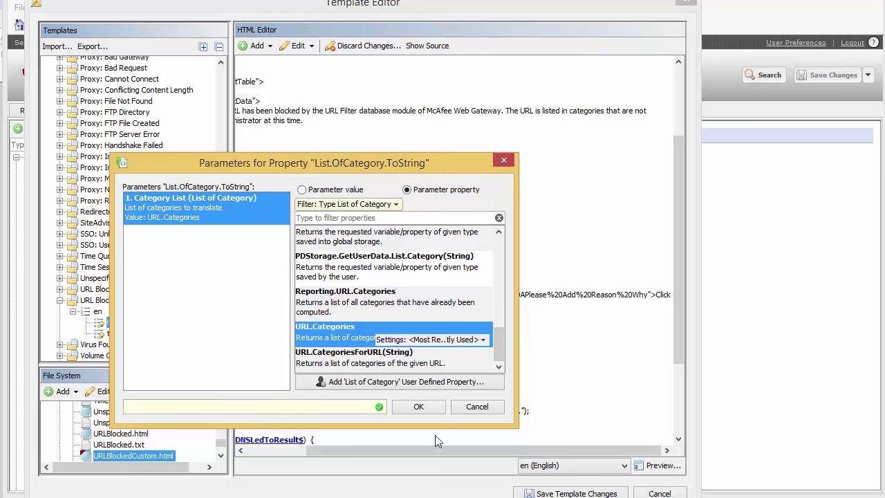
left_click(419, 408)
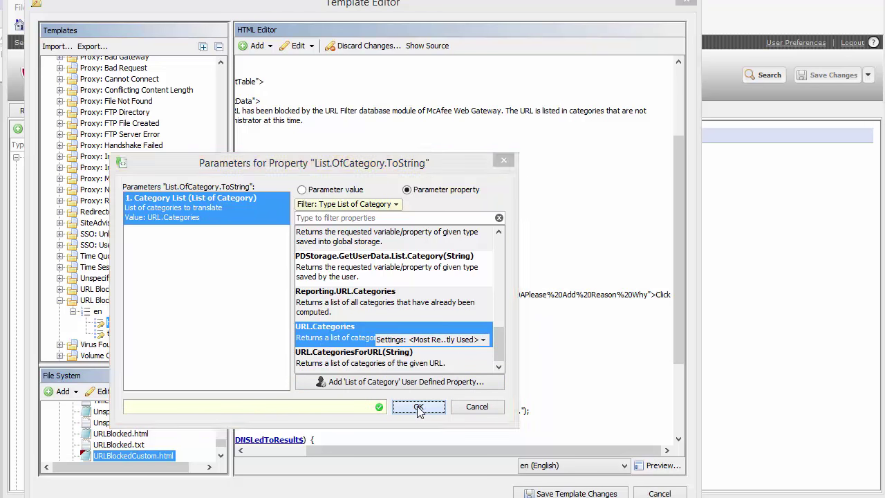
left_click(348, 371)
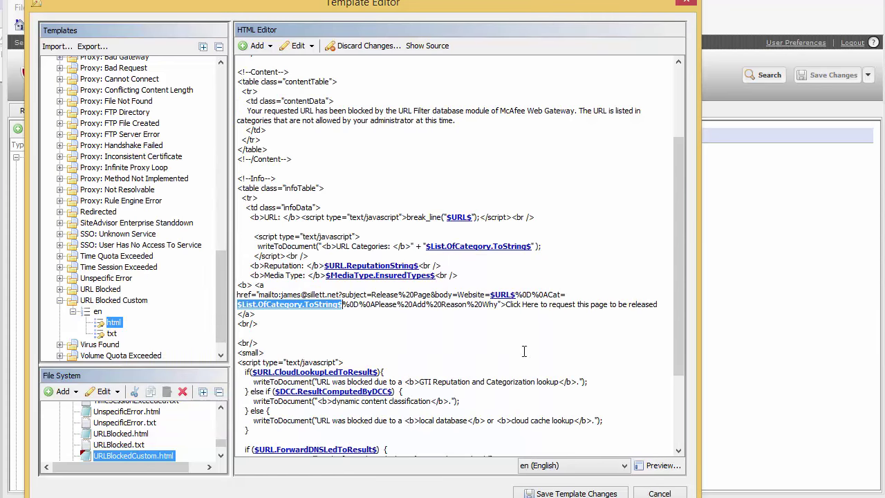
left_click(596, 493)
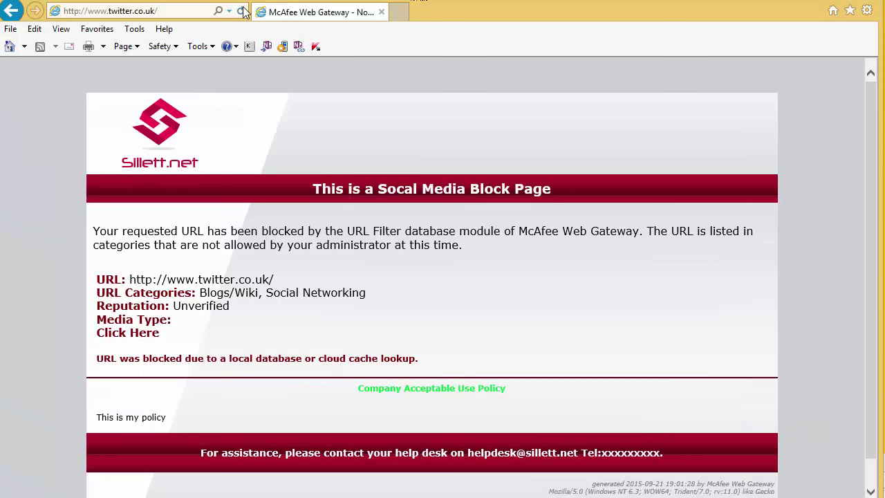
left_click(161, 37)
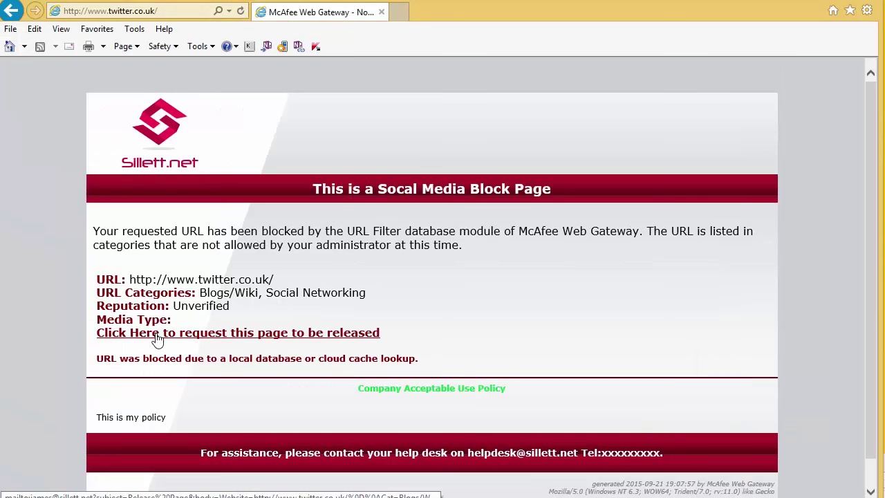
left_click(200, 343)
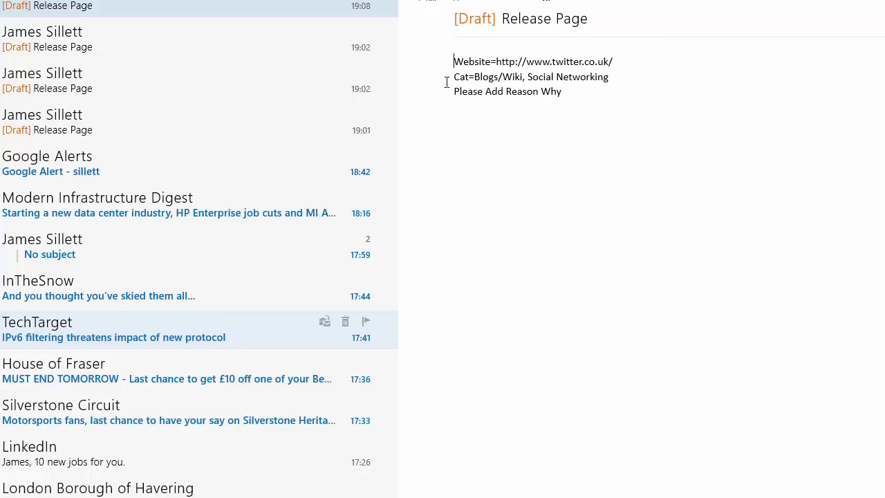
left_click(579, 106)
key("alt+Tab")
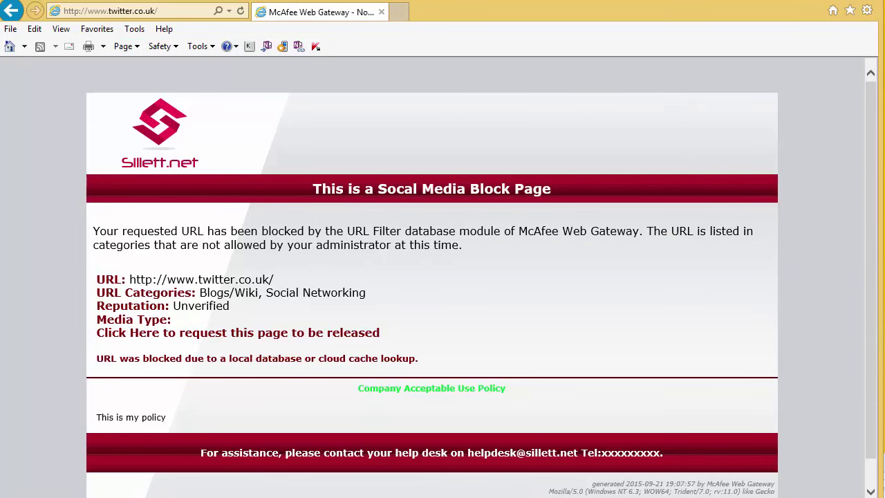
key("alt+Tab")
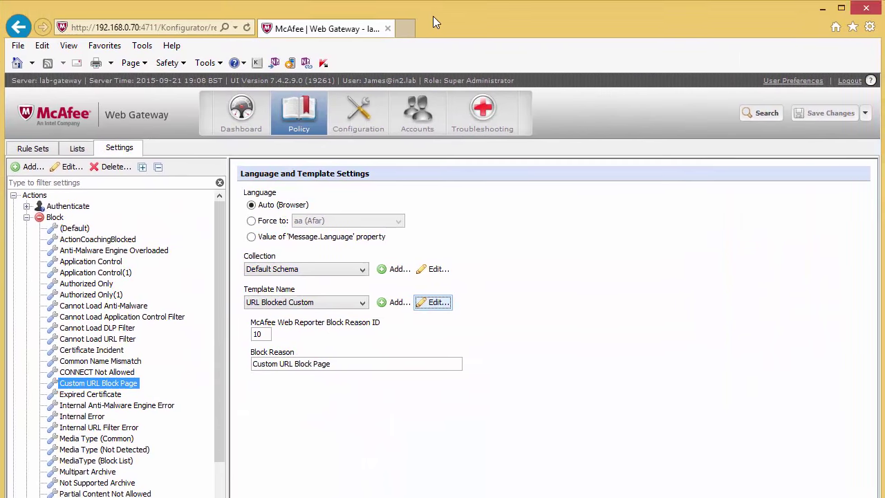